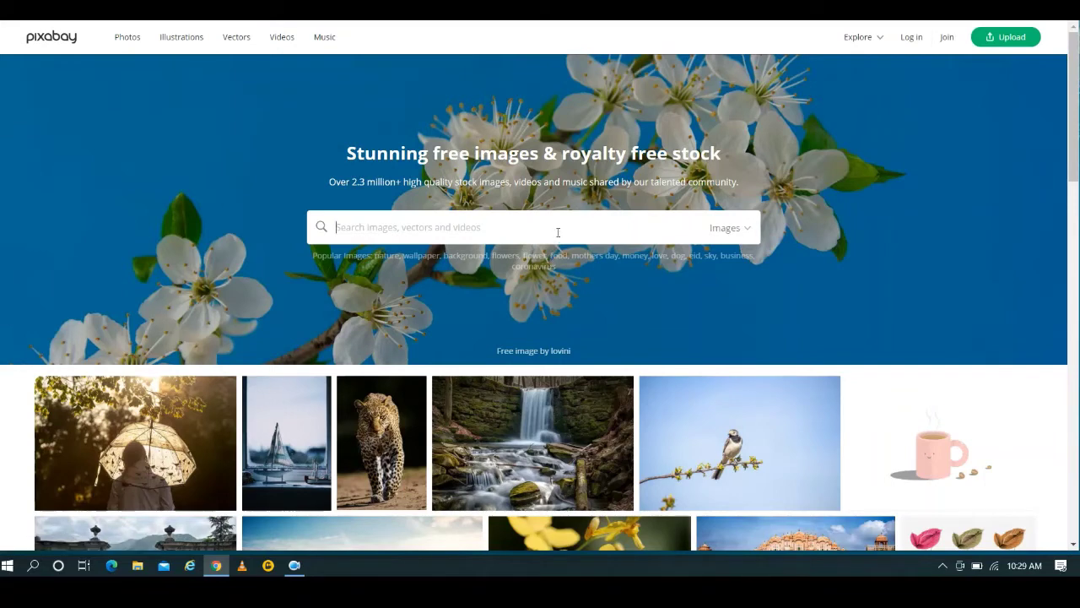
# - Search Pixabay for 'heart' limited to Vector graphics and scroll through the results
pyautogui.write('heart')
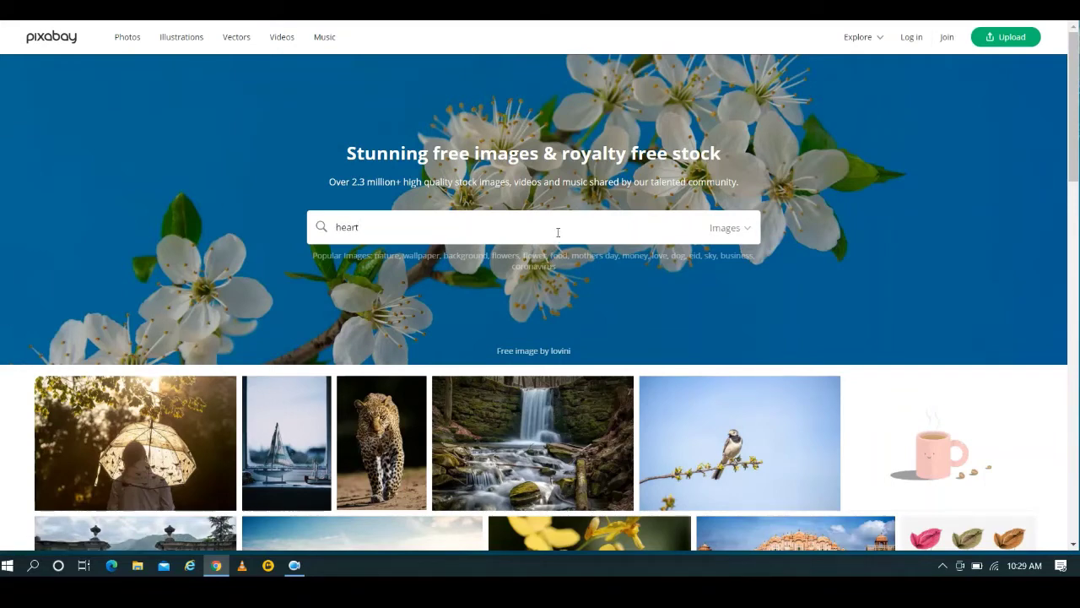
pyautogui.click(747, 234)
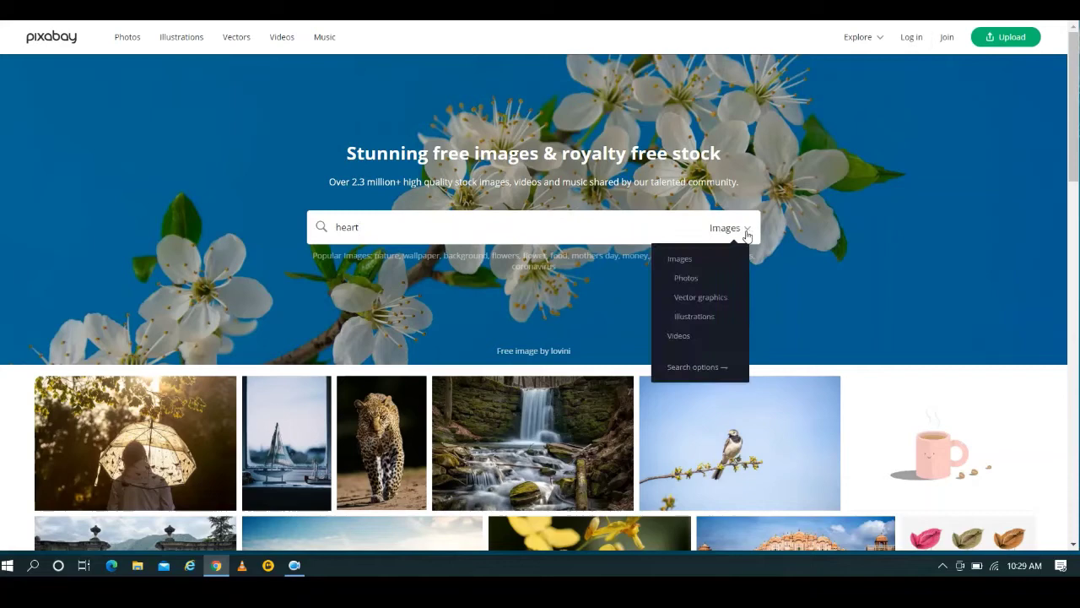
pyautogui.click(715, 297)
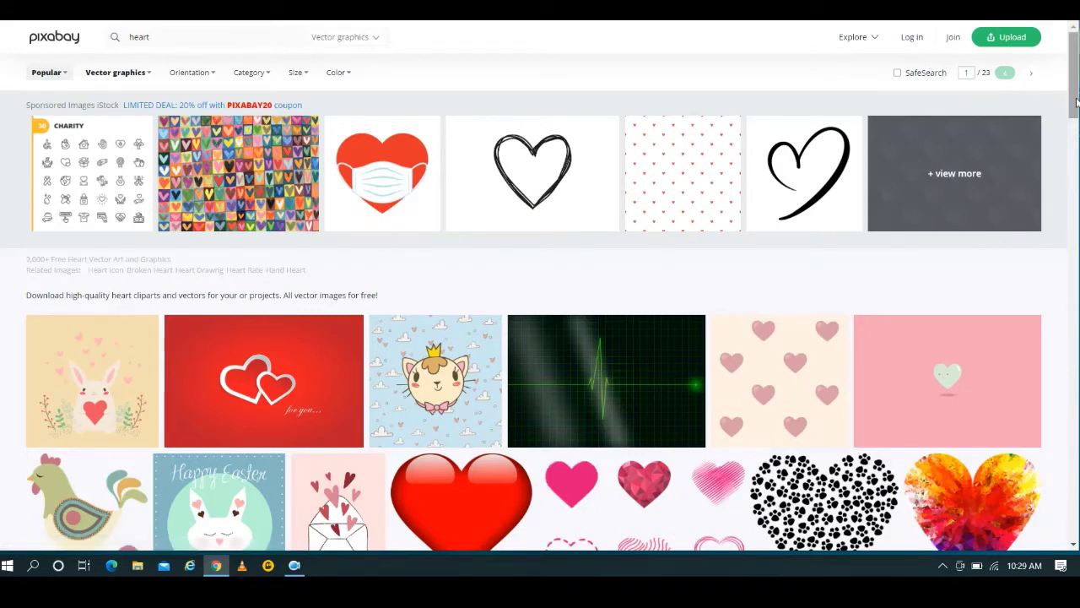
pyautogui.moveTo(1075, 101); pyautogui.dragTo(1075, 223)
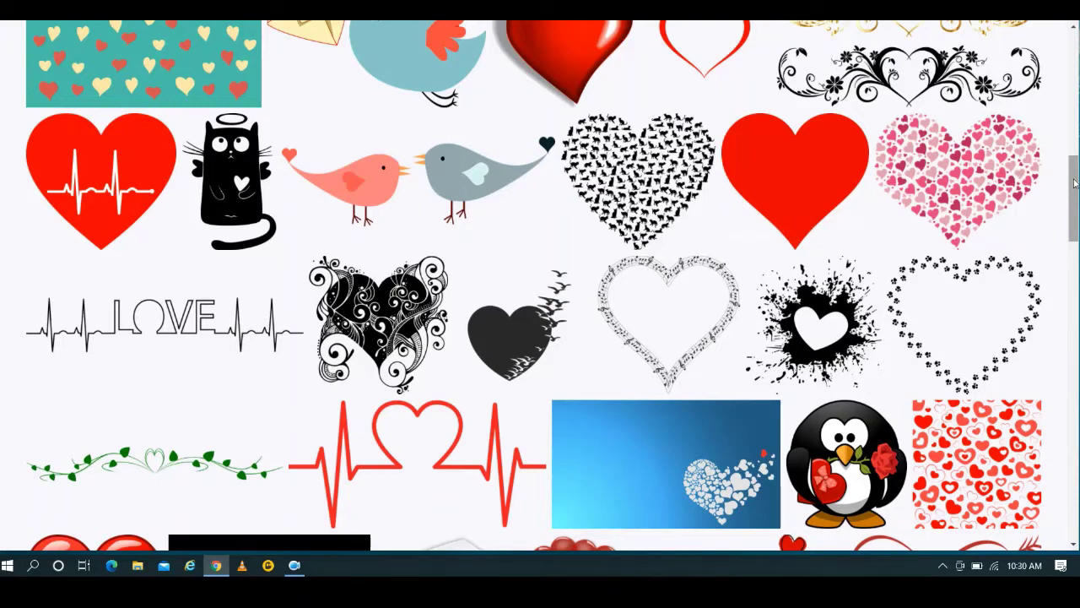
pyautogui.moveTo(1074, 183); pyautogui.dragTo(1075, 200)
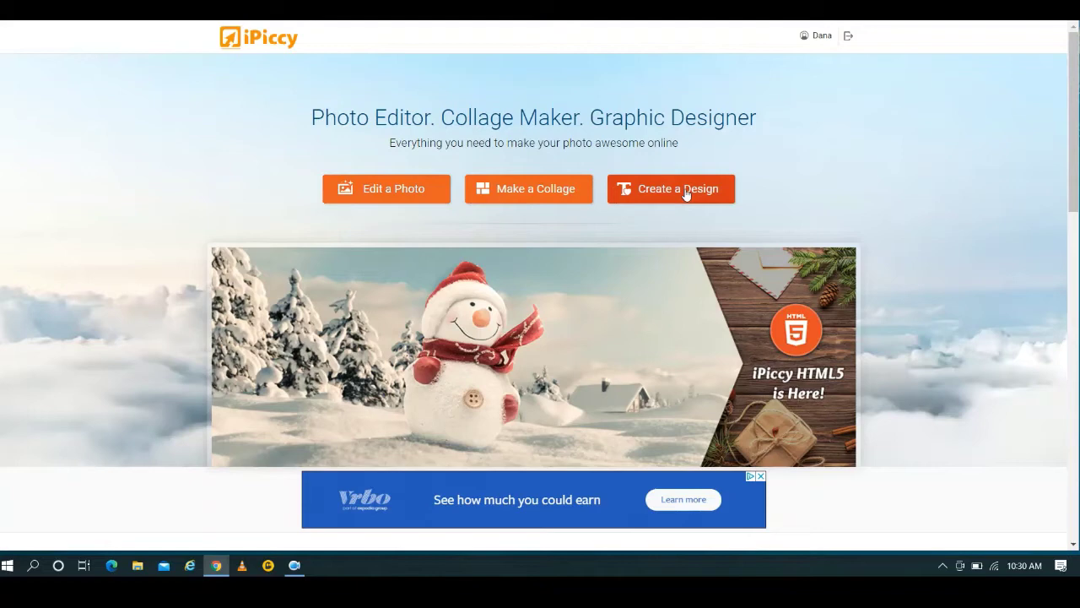
# - Choose Create a Design on the iPiccy home page to load the Designer
pyautogui.click(685, 191)
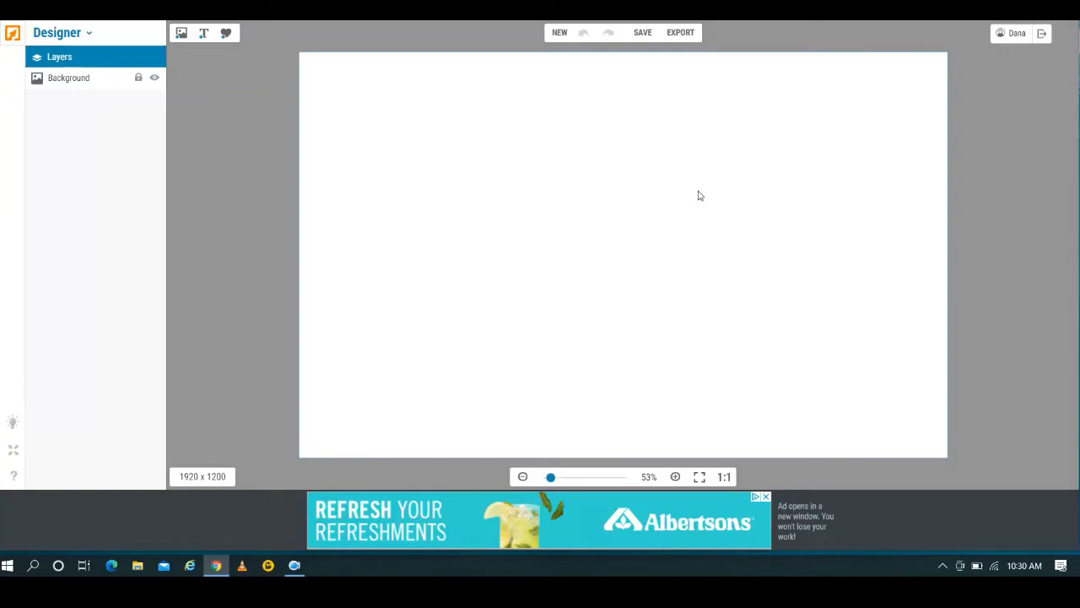
# - Create a new design from the Square 2400 x 2400 preset with Transparent canvas enabled
pyautogui.click(559, 33)
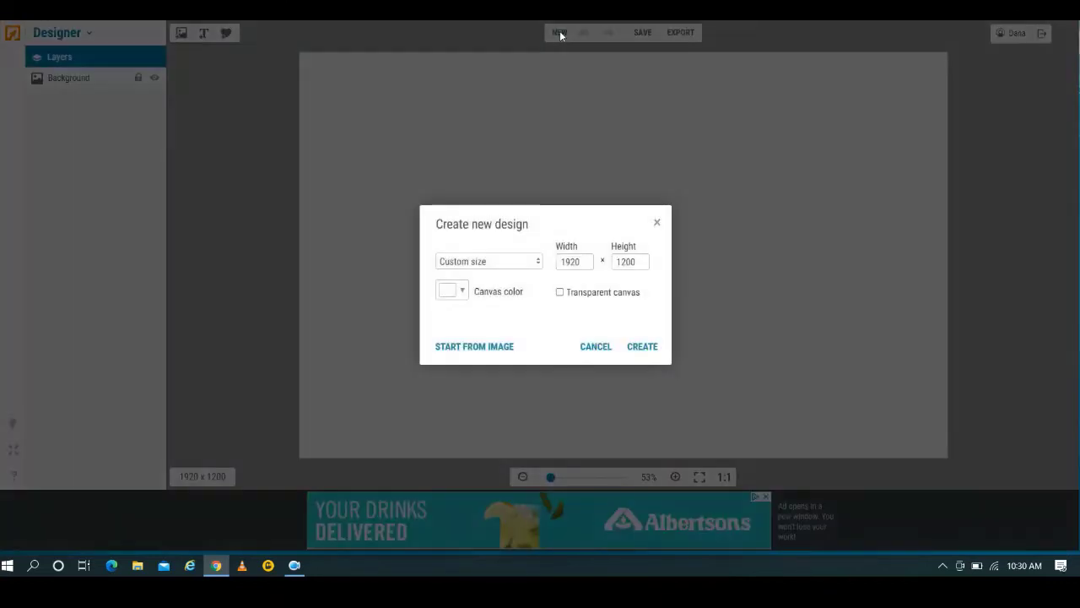
pyautogui.click(527, 263)
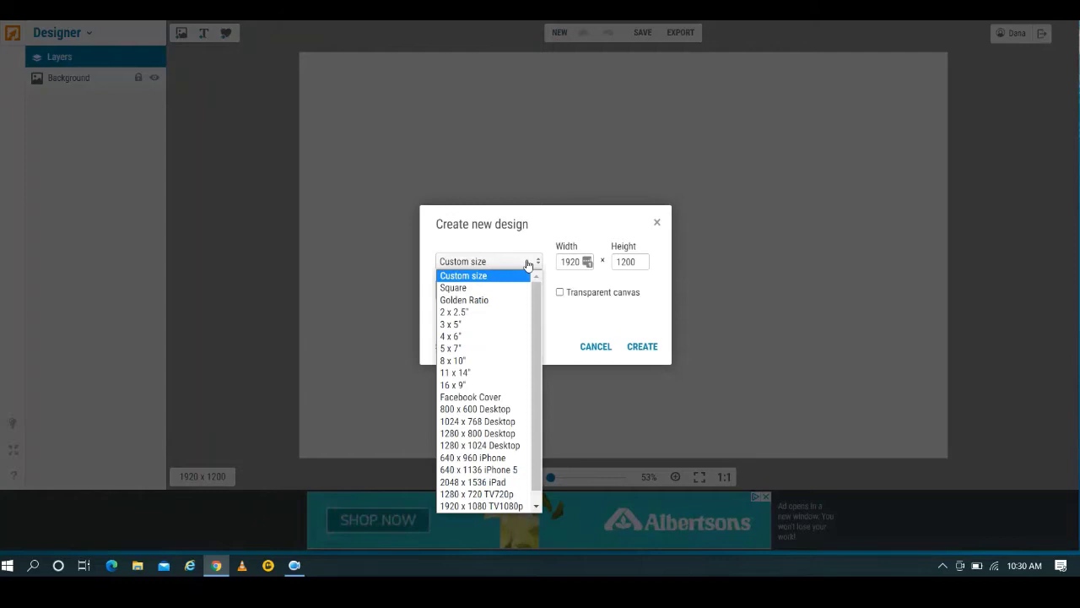
pyautogui.click(493, 288)
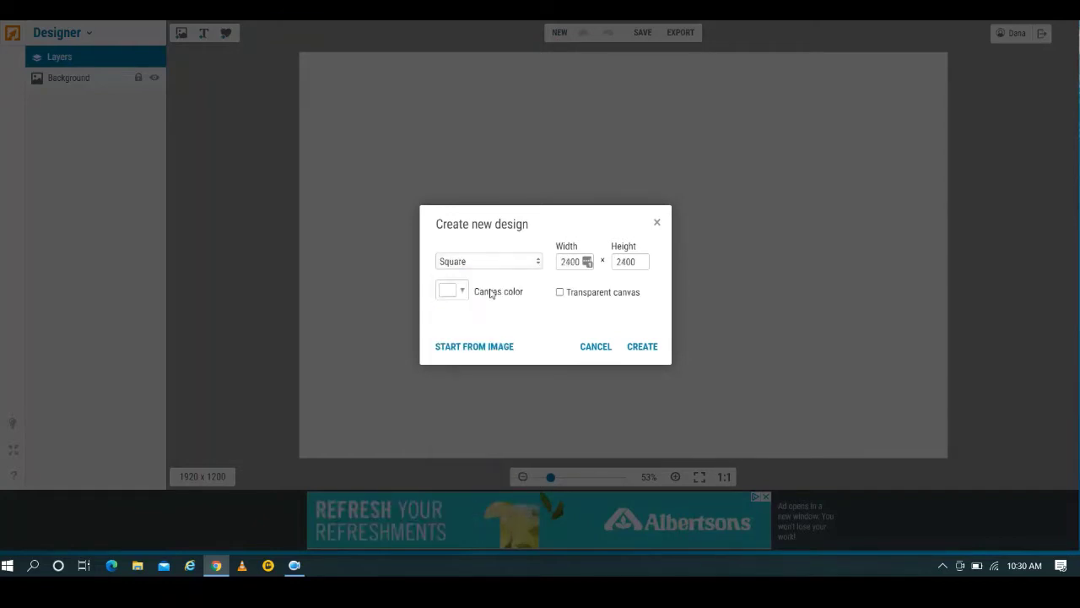
pyautogui.click(560, 293)
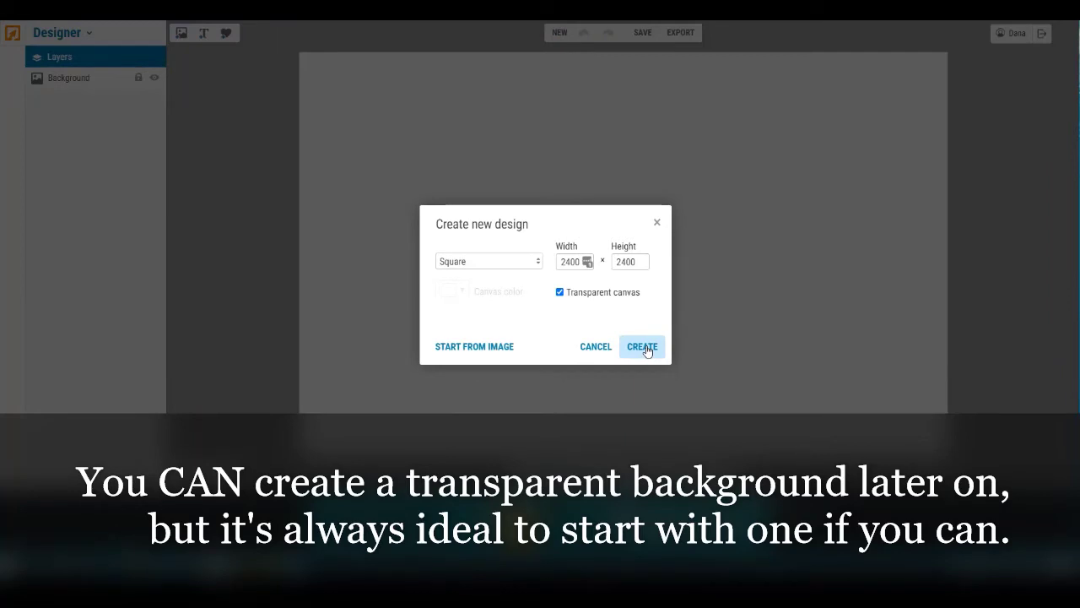
pyautogui.click(642, 347)
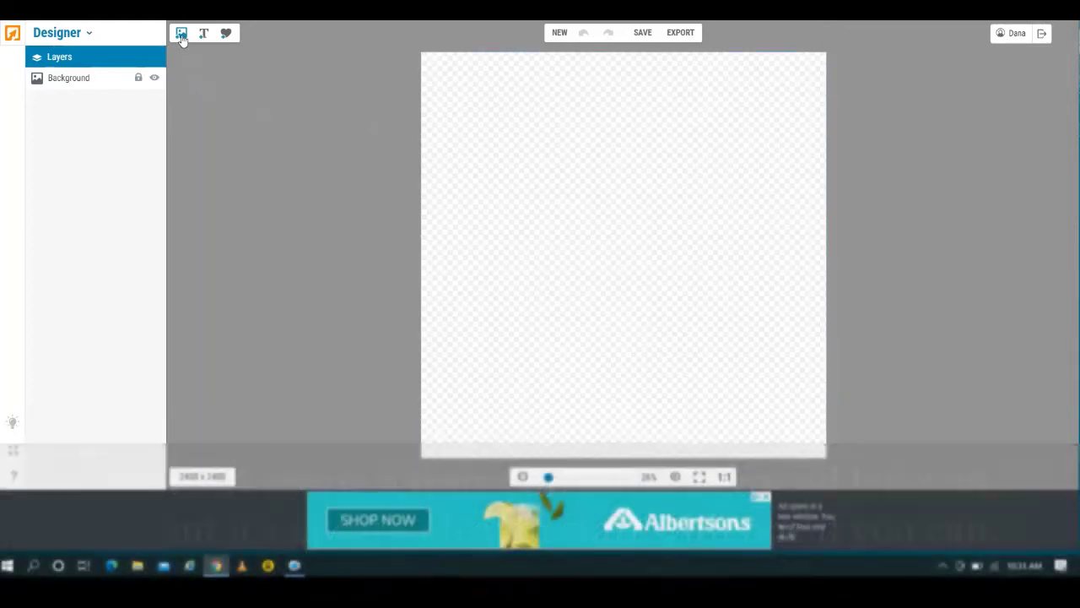
# - Drag the black swirl heart from the Photo Library onto the canvas
pyautogui.click(181, 38)
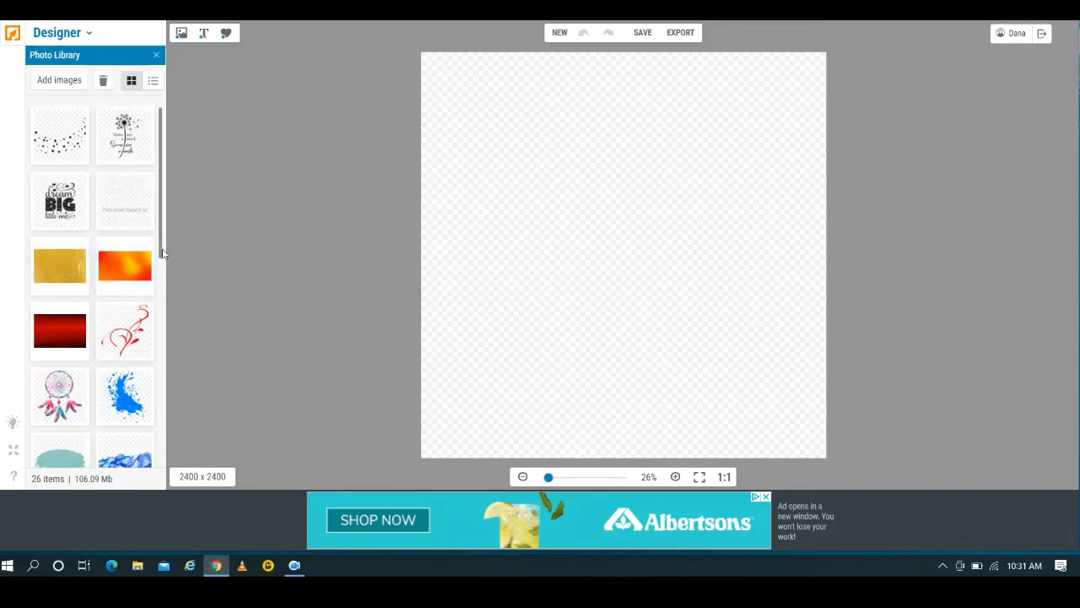
pyautogui.moveTo(163, 253); pyautogui.dragTo(169, 422)
pyautogui.moveTo(59, 329); pyautogui.dragTo(509, 152)
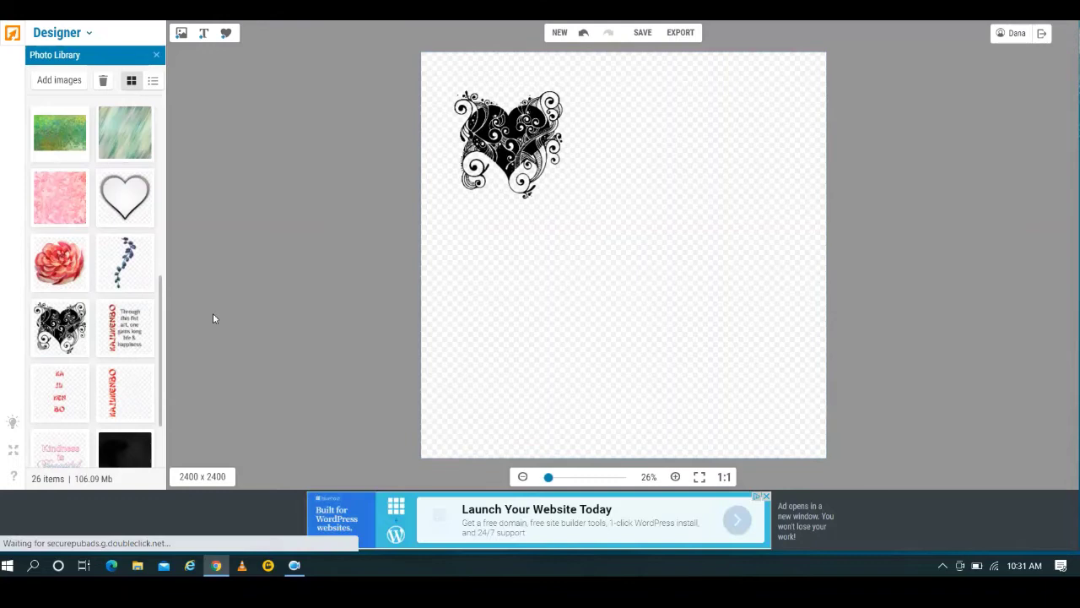
# - Enlarge the swirl heart to fill most of the canvas and centre it
pyautogui.click(182, 33)
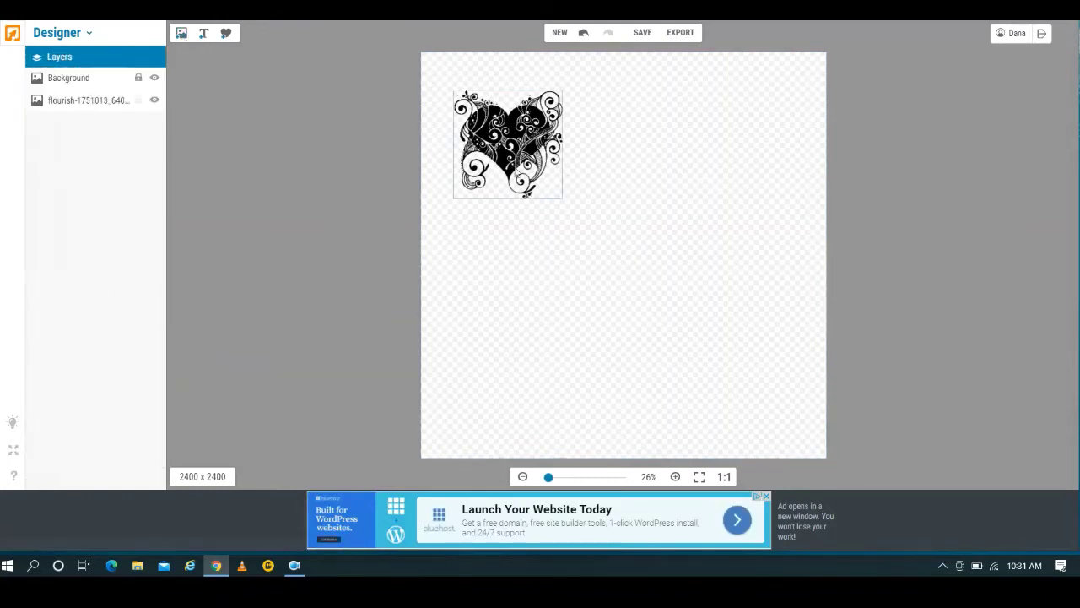
pyautogui.click(517, 172)
pyautogui.moveTo(563, 199); pyautogui.dragTo(826, 460)
pyautogui.moveTo(675, 288); pyautogui.dragTo(654, 265)
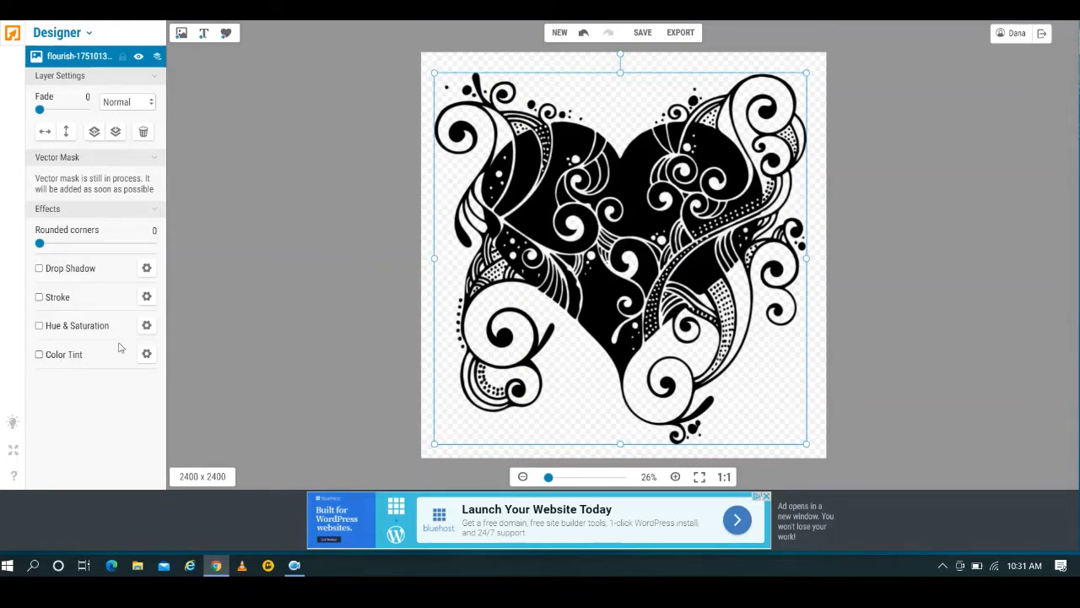
# - Enable Color Tint on the swirl heart and set the tint colour to deep pink #ea0360
pyautogui.click(147, 354)
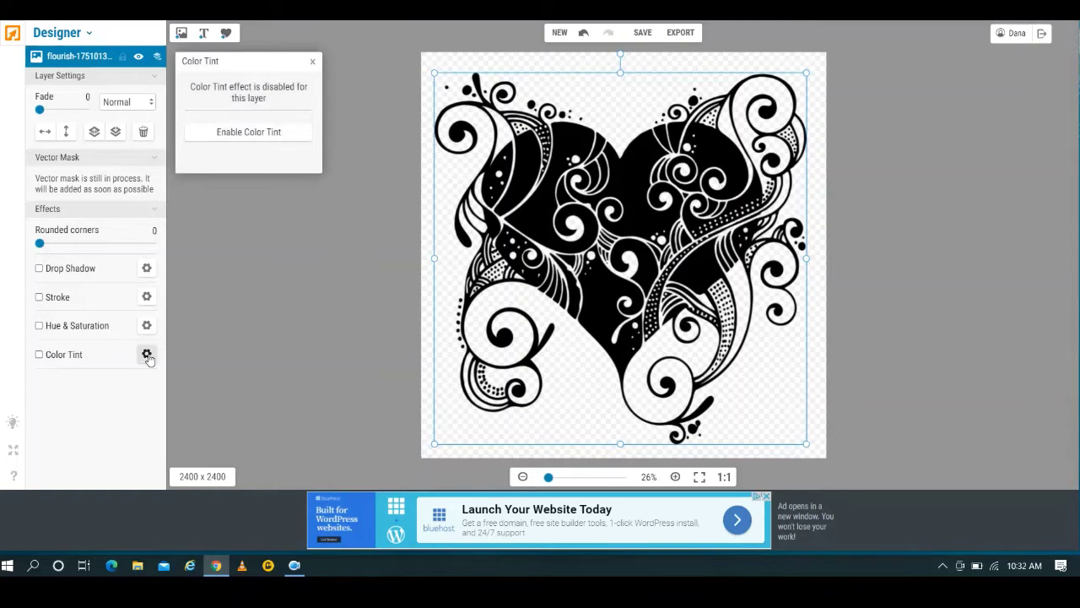
pyautogui.click(257, 138)
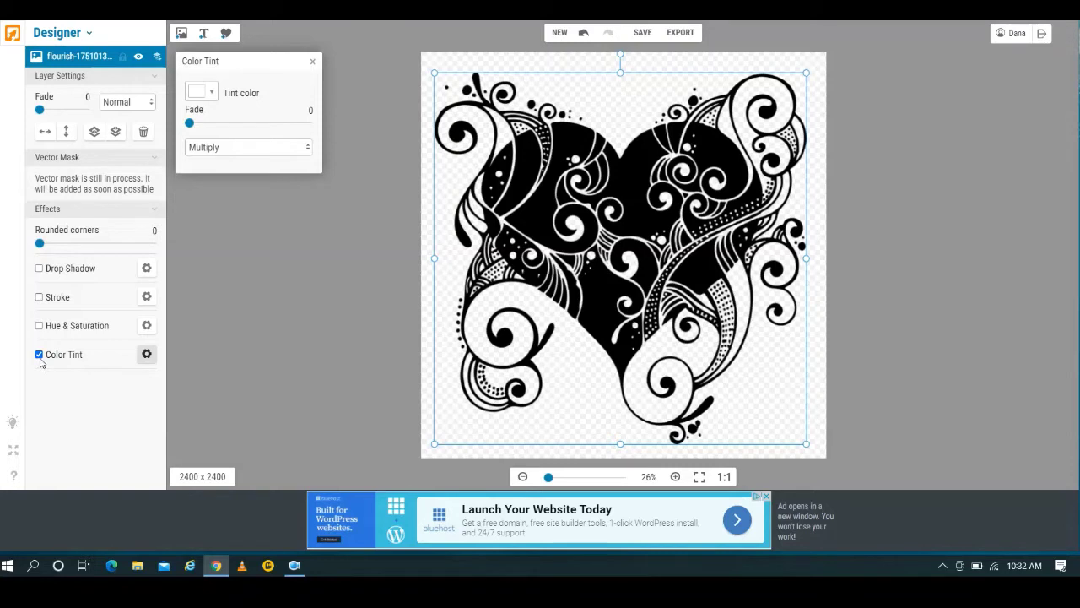
pyautogui.click(213, 100)
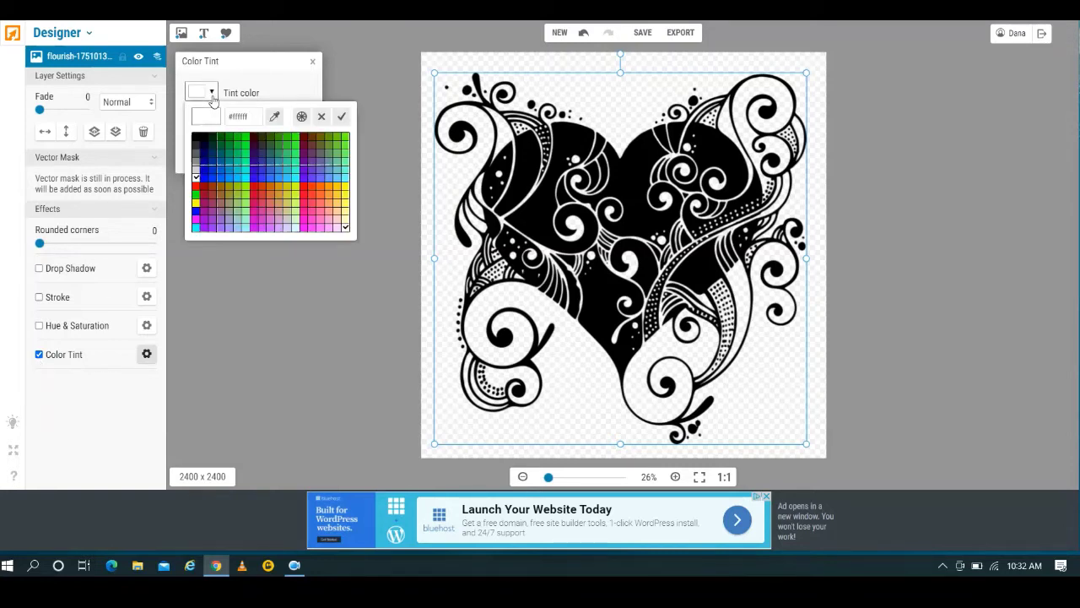
pyautogui.click(312, 196)
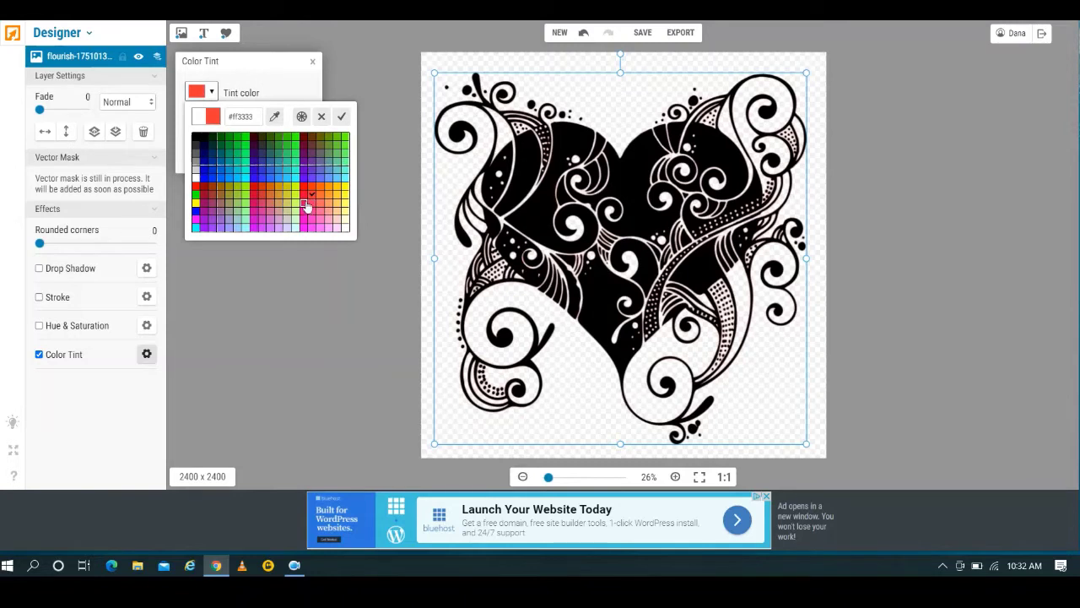
pyautogui.click(306, 206)
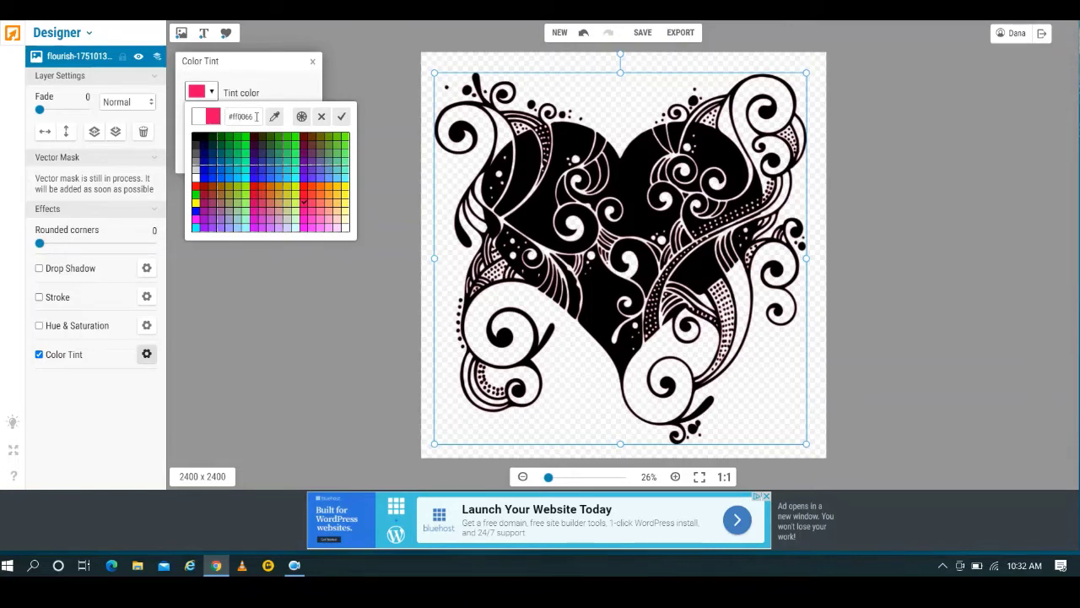
pyautogui.click(301, 116)
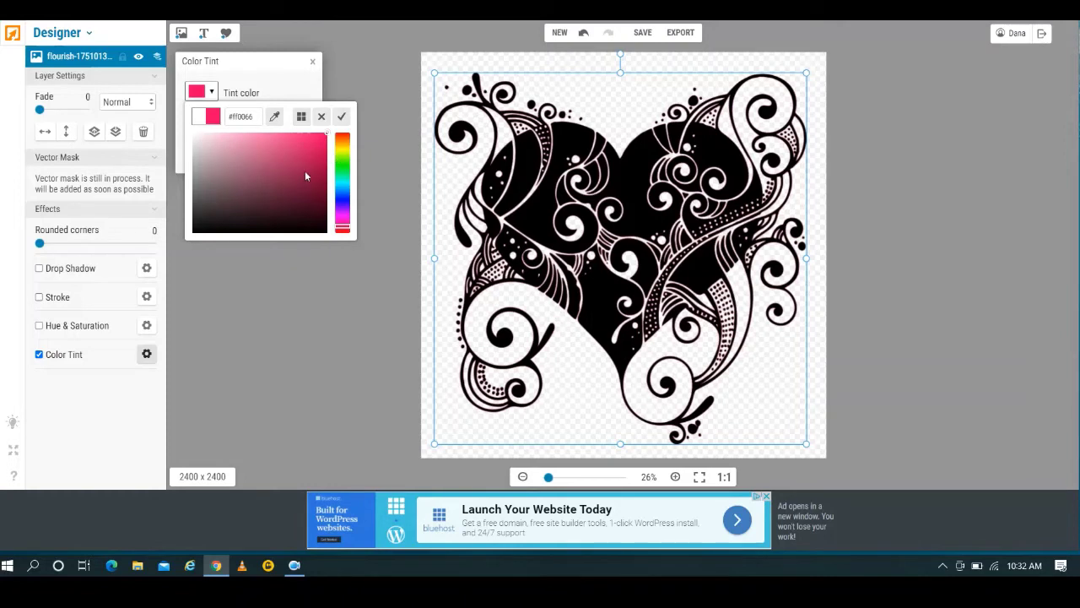
pyautogui.moveTo(321, 151)
pyautogui.mouseDown()
pyautogui.moveTo(324, 163)
pyautogui.moveTo(324, 141)
pyautogui.mouseUp()
pyautogui.click(342, 116)
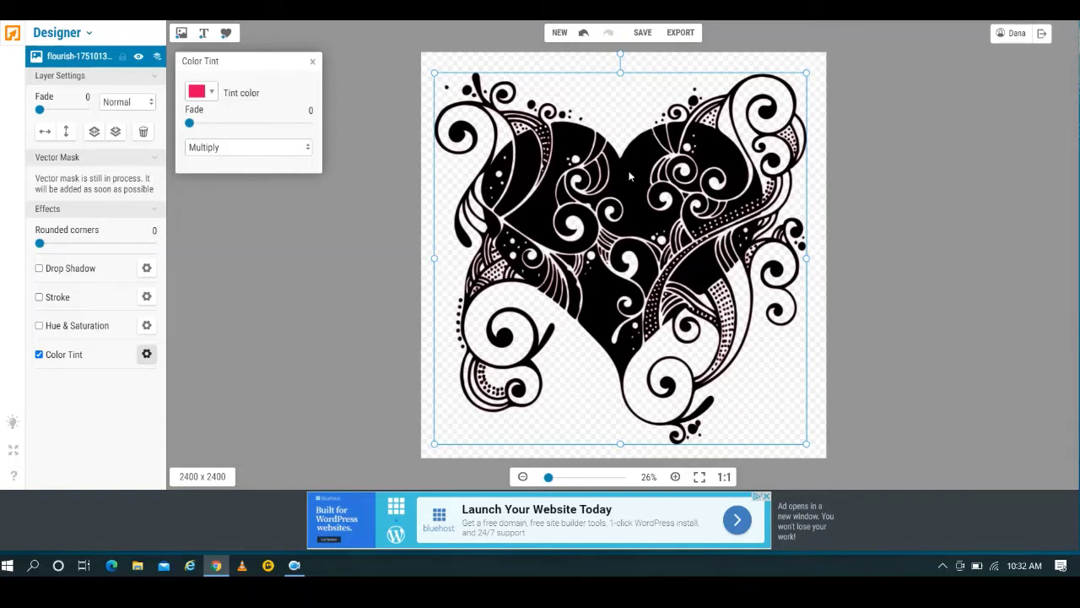
# - Switch the heart's tint blend to Lighten, then deselect and reselect the heart
pyautogui.click(306, 150)
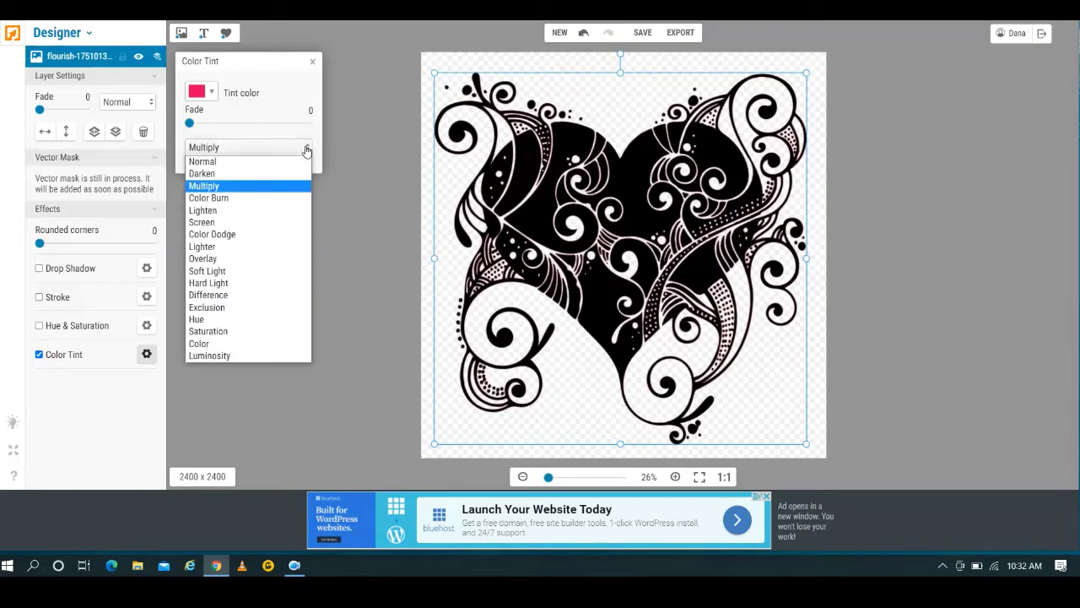
pyautogui.click(258, 211)
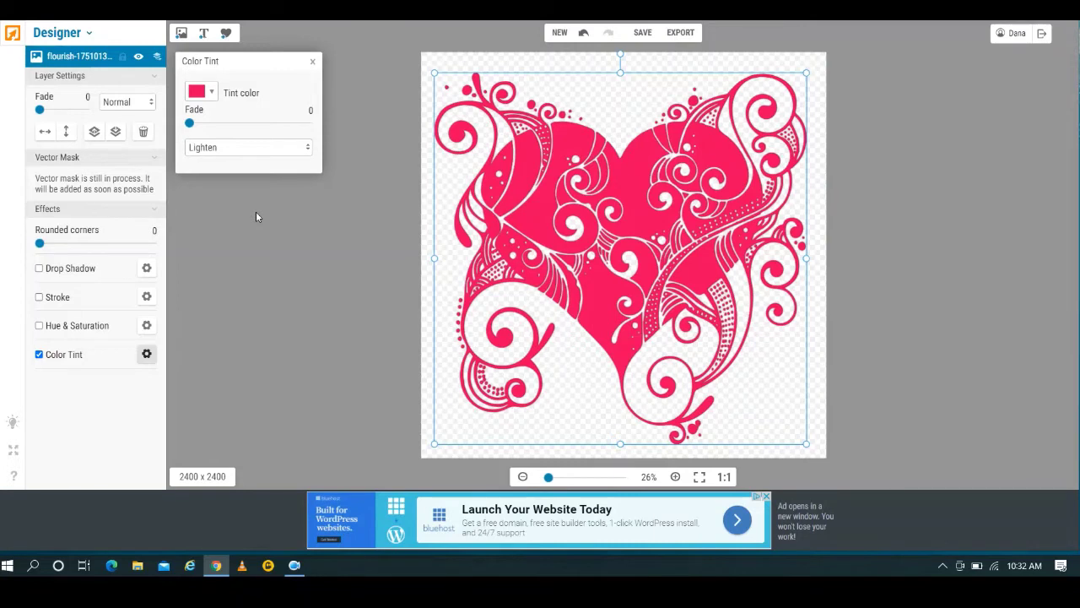
pyautogui.click(436, 65)
pyautogui.click(596, 175)
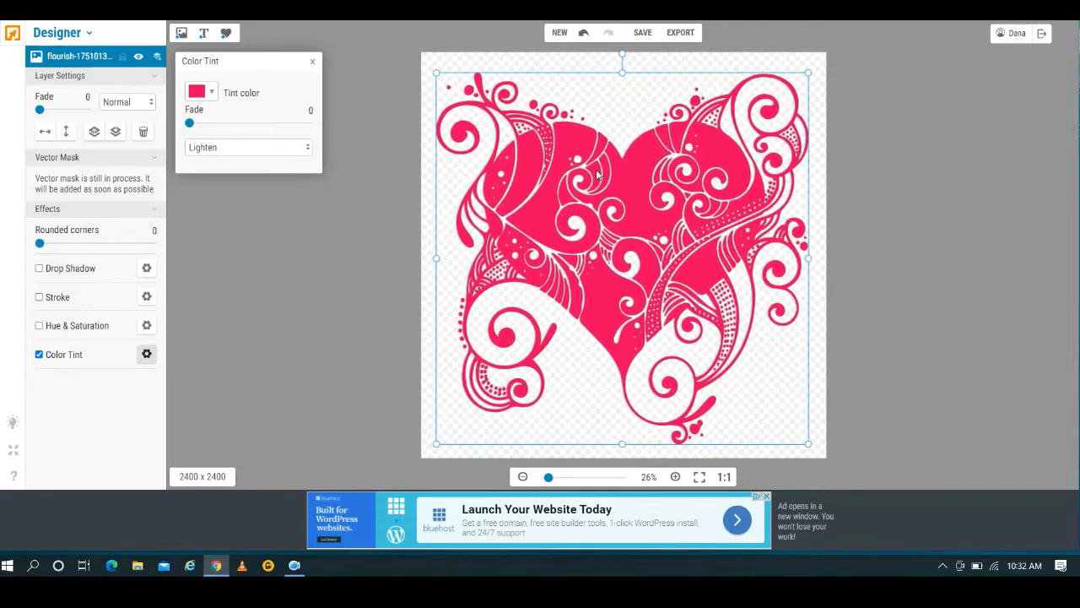
# - Try the Overlay, Lighter, Soft Light and Hard Light tint blends on the heart
pyautogui.click(308, 148)
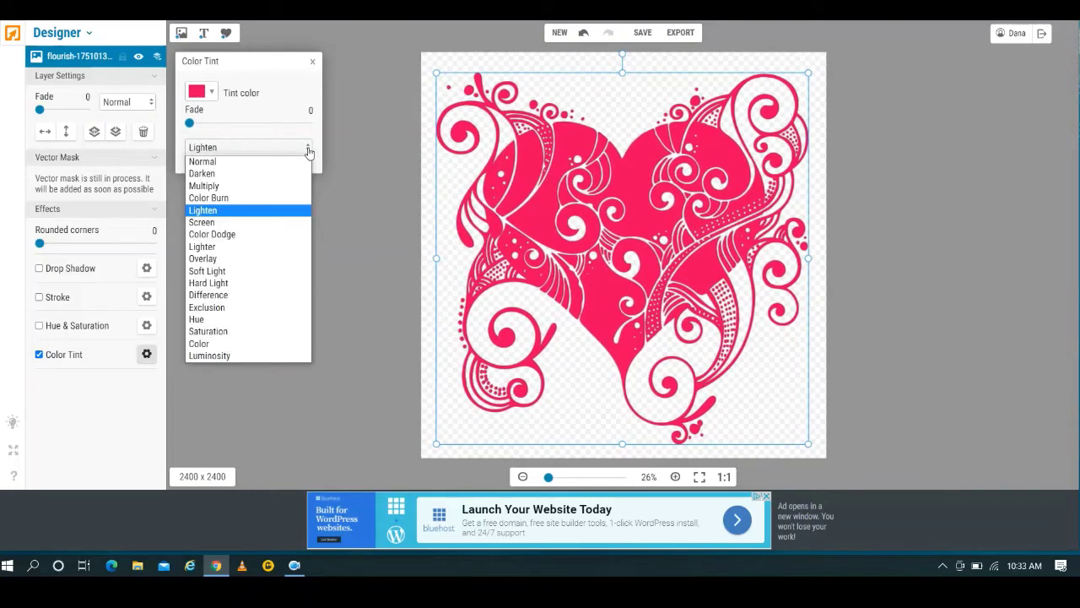
pyautogui.click(252, 258)
pyautogui.click(251, 150)
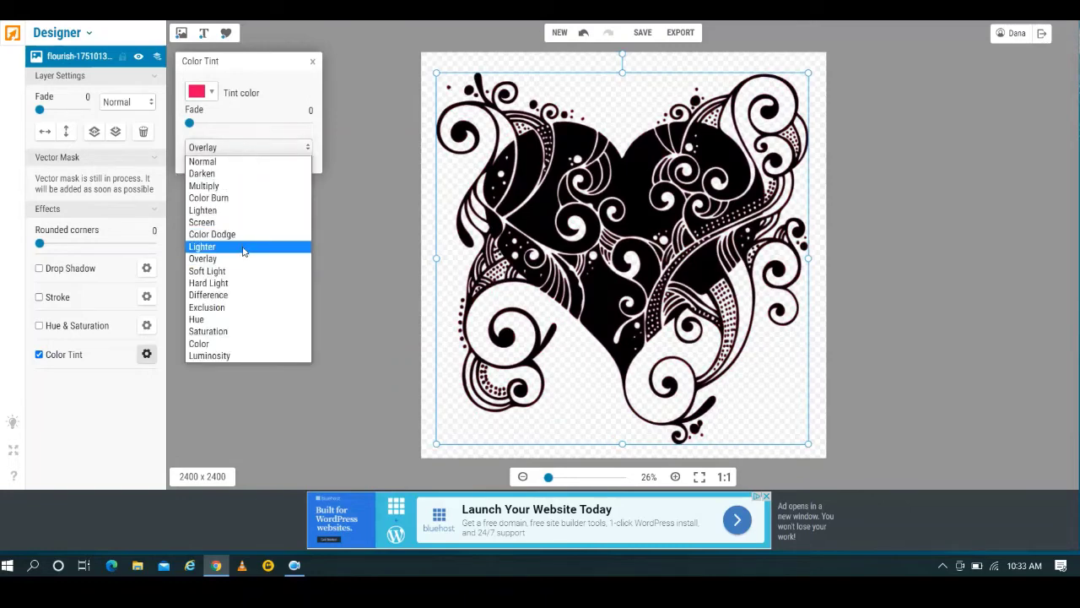
pyautogui.click(243, 247)
pyautogui.click(241, 152)
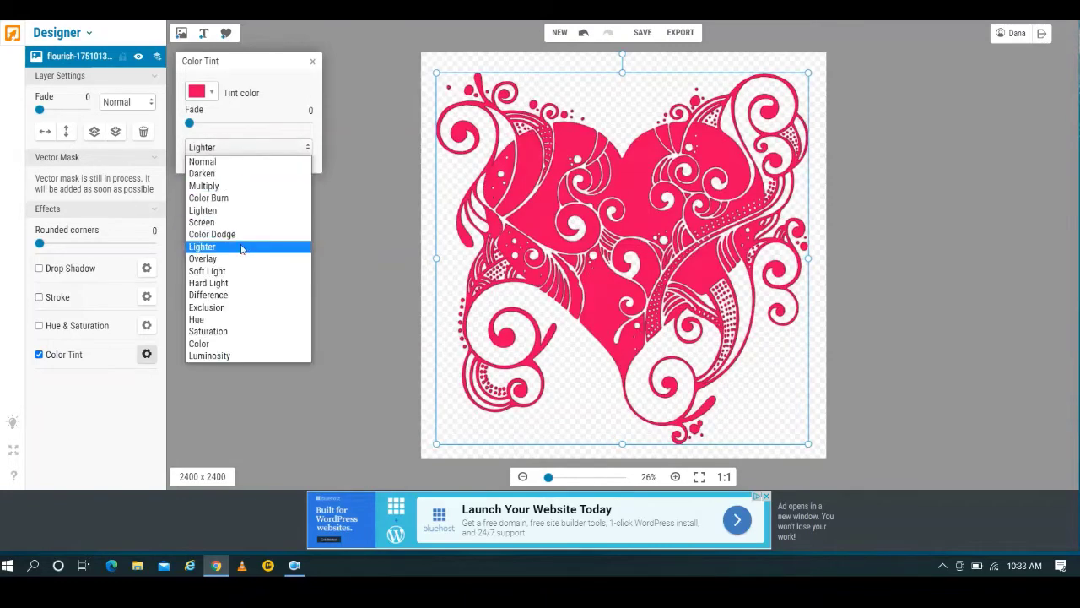
pyautogui.click(243, 271)
pyautogui.click(250, 152)
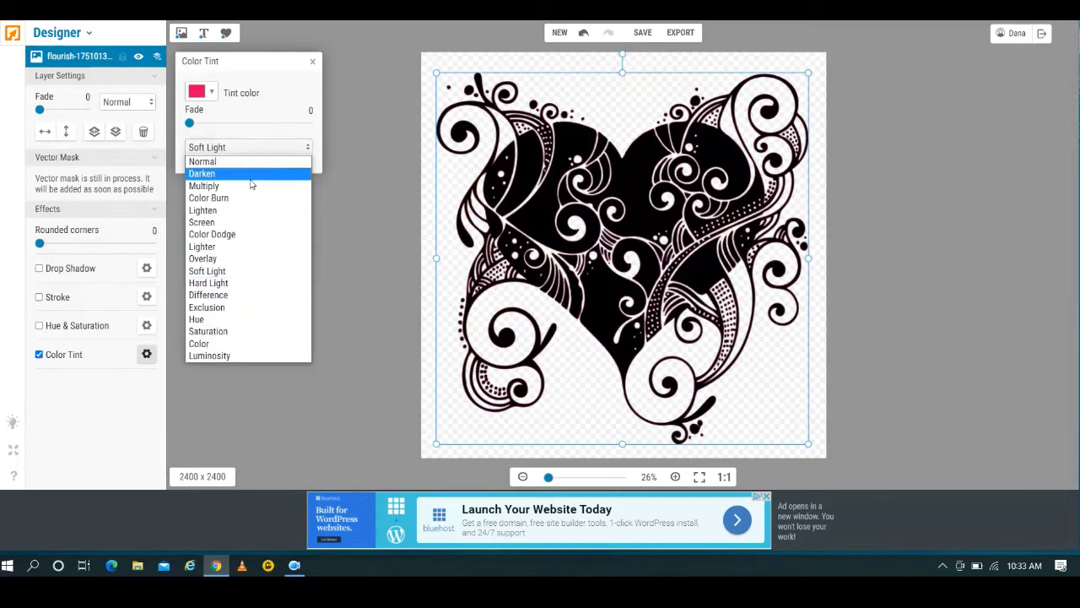
pyautogui.click(248, 283)
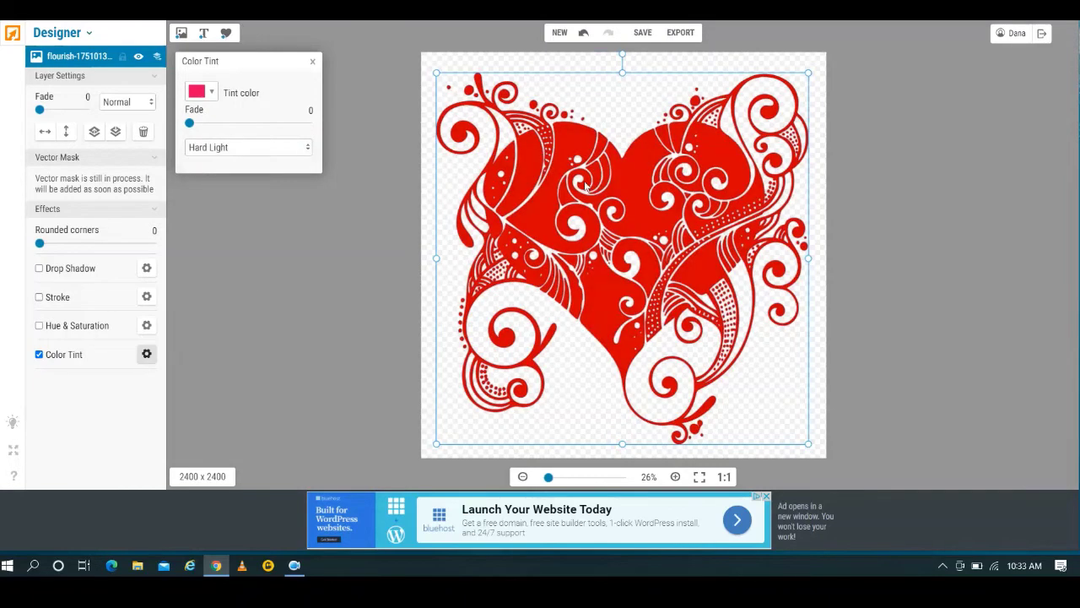
# - Try the Hue, Exclusion and Luminosity blends, then return the tint to Lighten
pyautogui.click(302, 147)
pyautogui.click(284, 321)
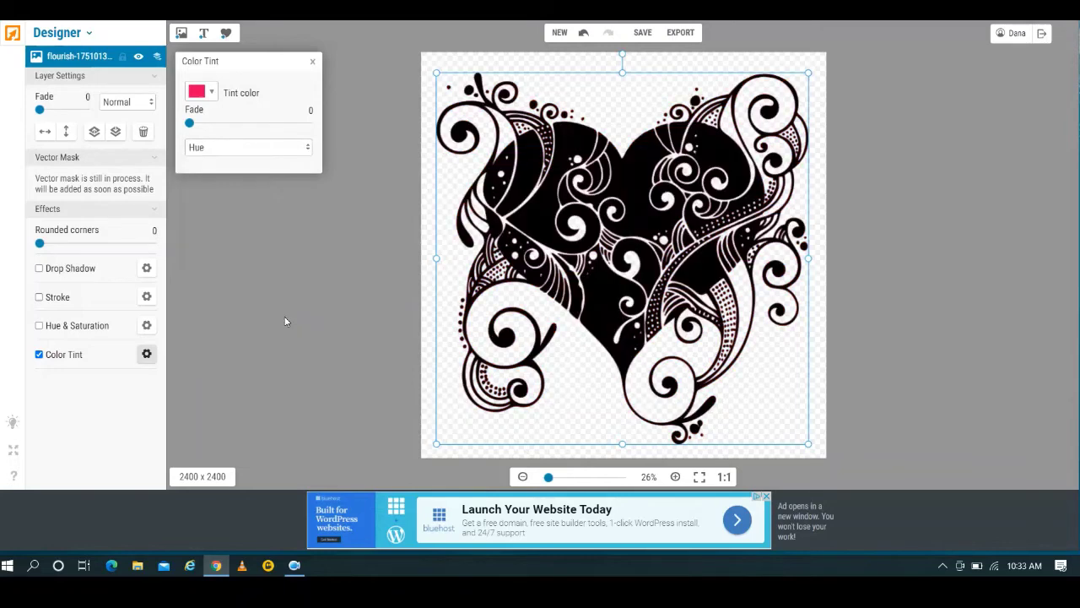
pyautogui.click(277, 148)
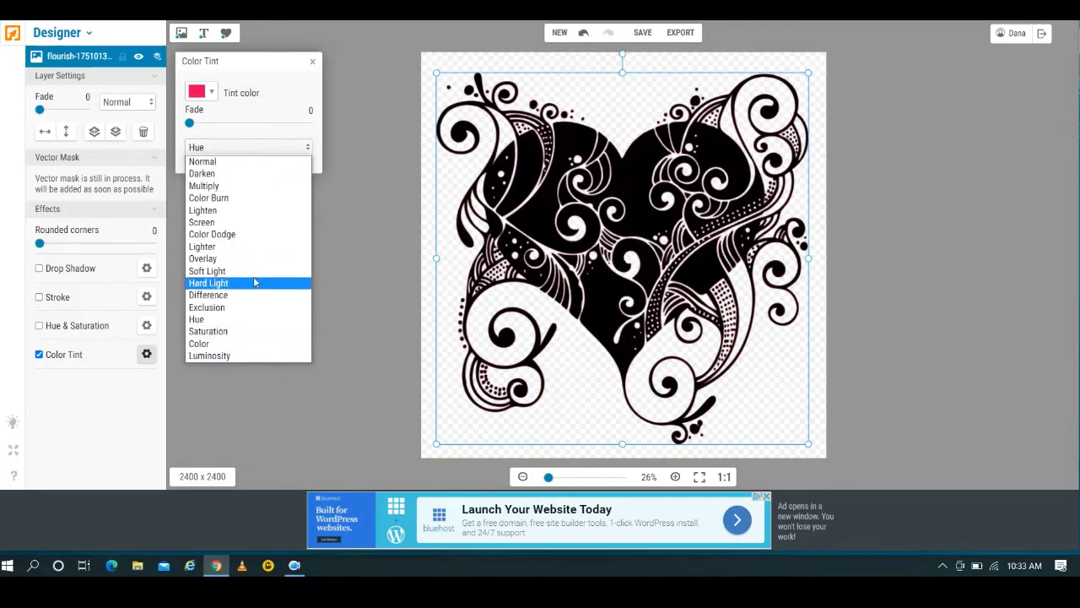
pyautogui.click(254, 308)
pyautogui.click(273, 149)
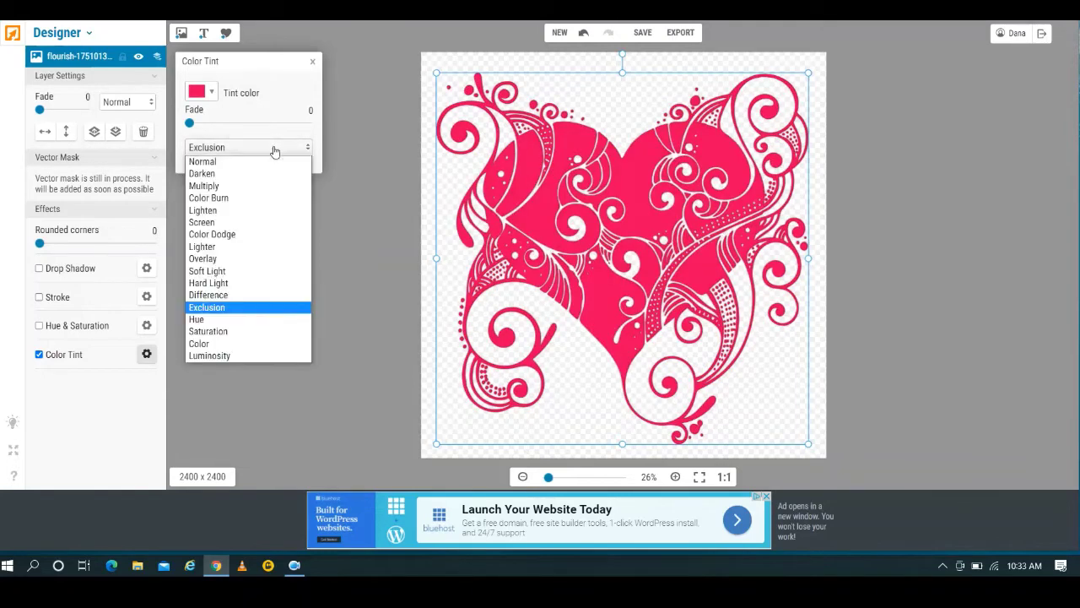
pyautogui.click(277, 357)
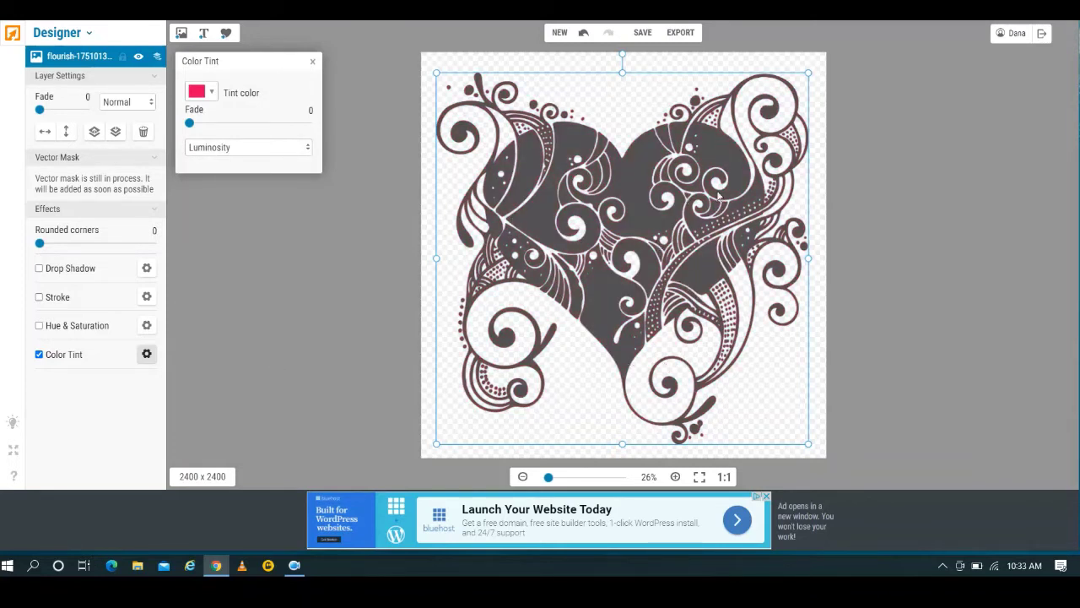
pyautogui.click(288, 152)
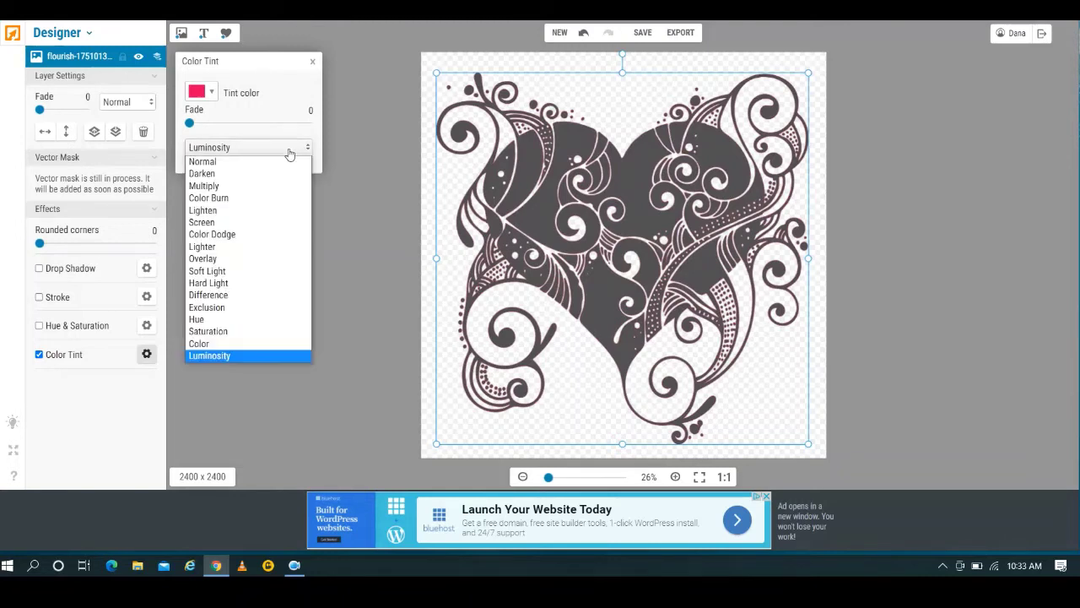
pyautogui.click(271, 209)
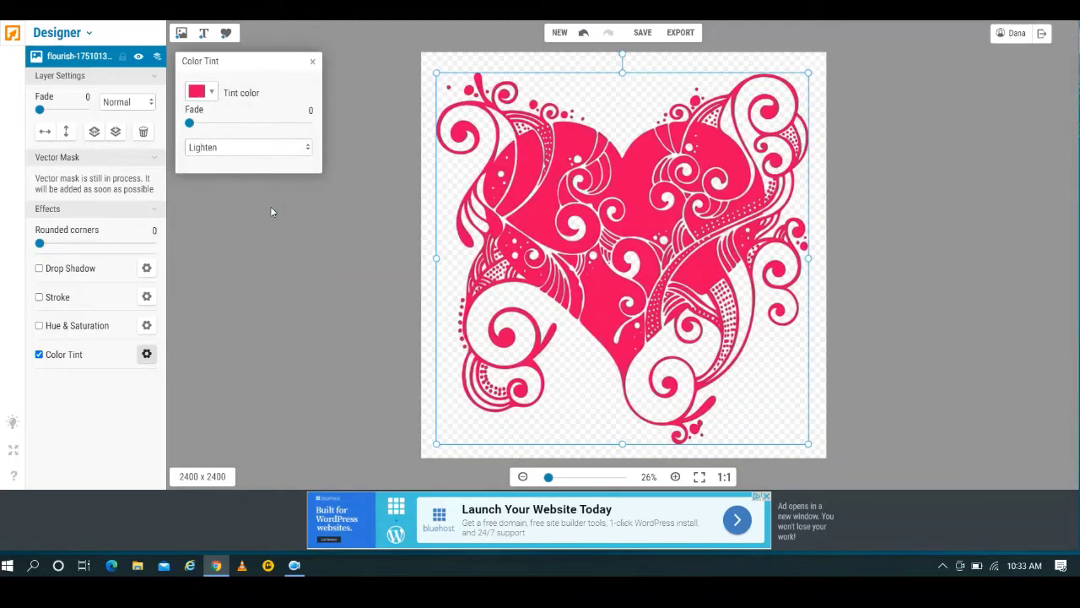
# - Export the heart design into the photo editor
pyautogui.click(471, 63)
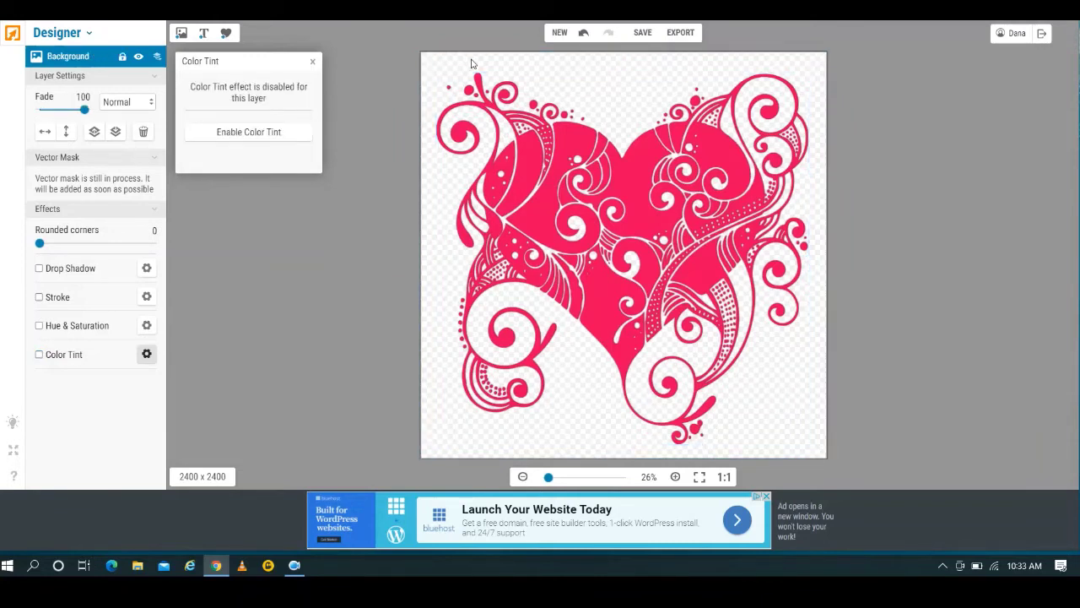
pyautogui.click(681, 34)
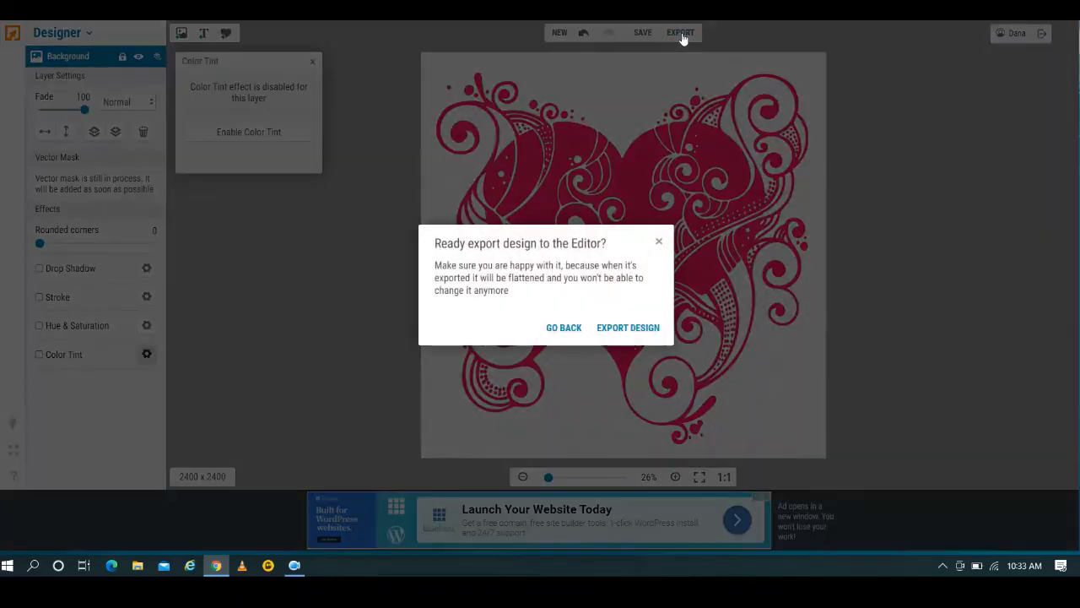
pyautogui.click(621, 328)
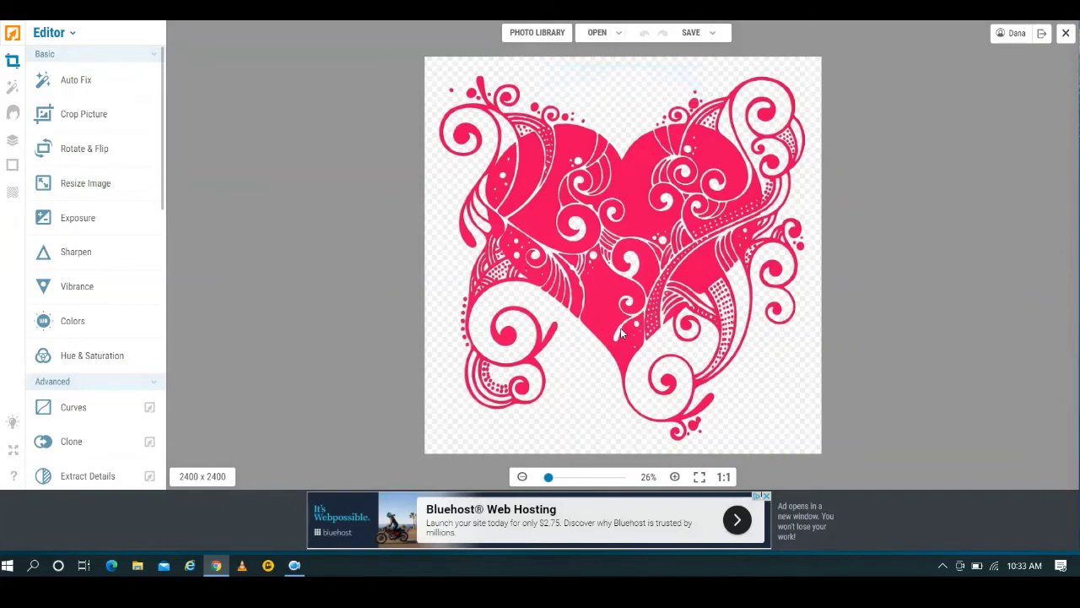
# - Save the image to the computer as 'pink edited heart.png'
pyautogui.click(692, 33)
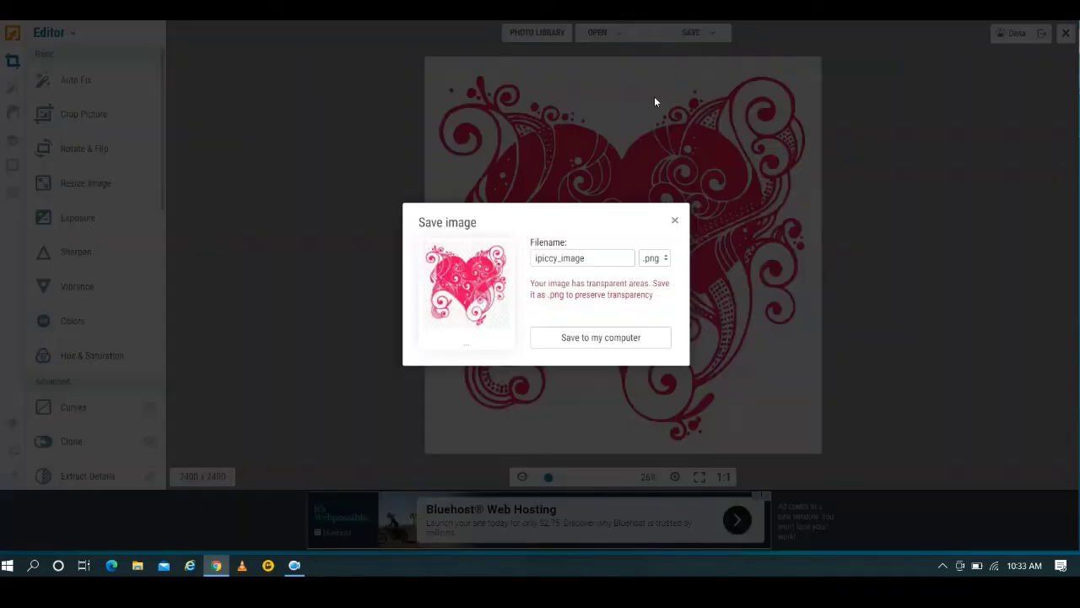
pyautogui.doubleClick(588, 259)
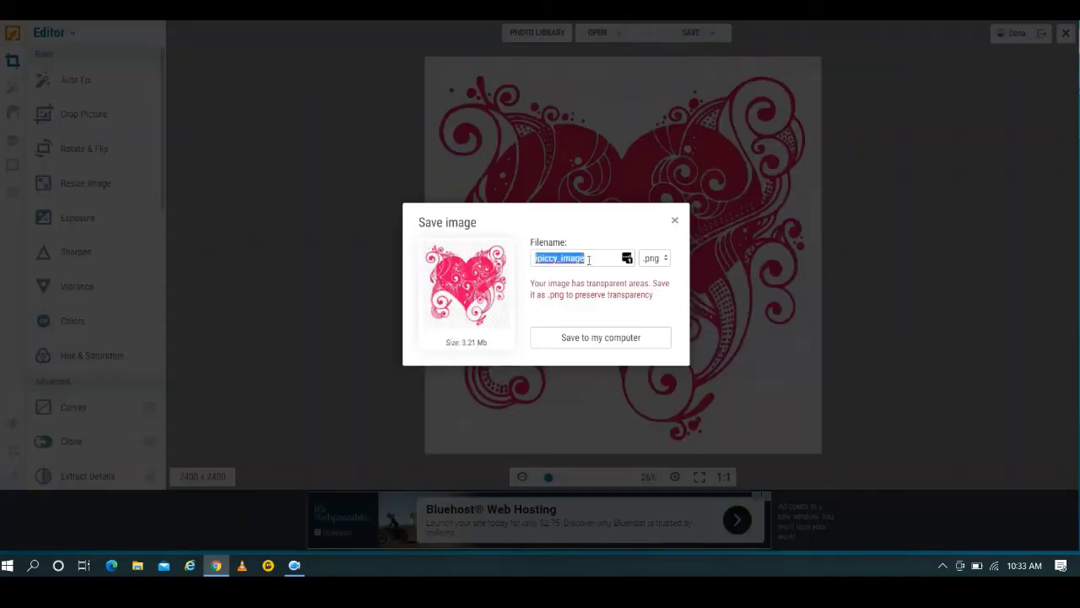
pyautogui.write('pink edited heart')
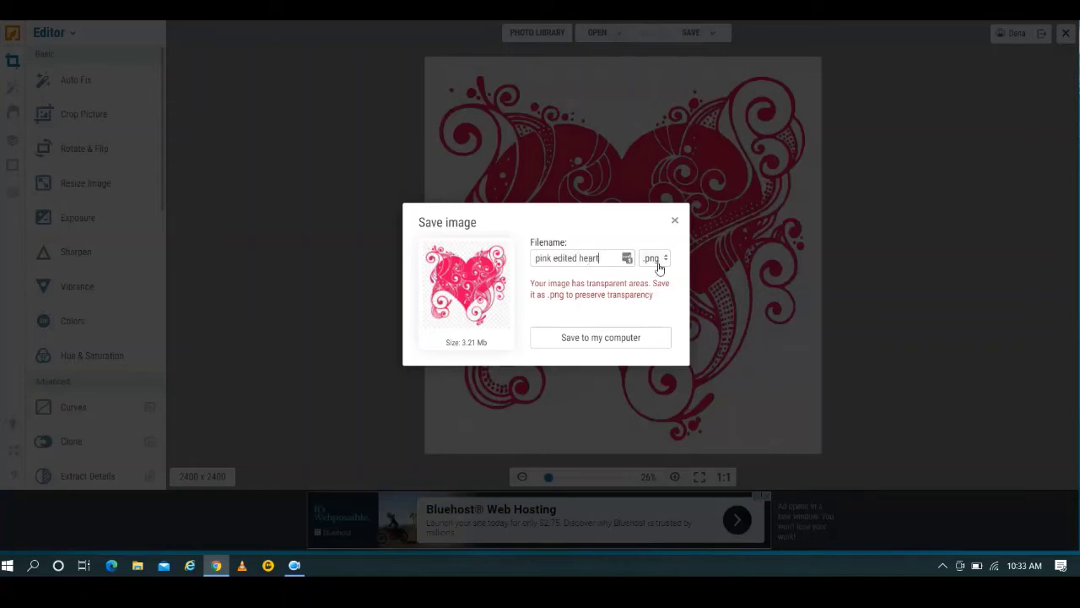
pyautogui.click(618, 339)
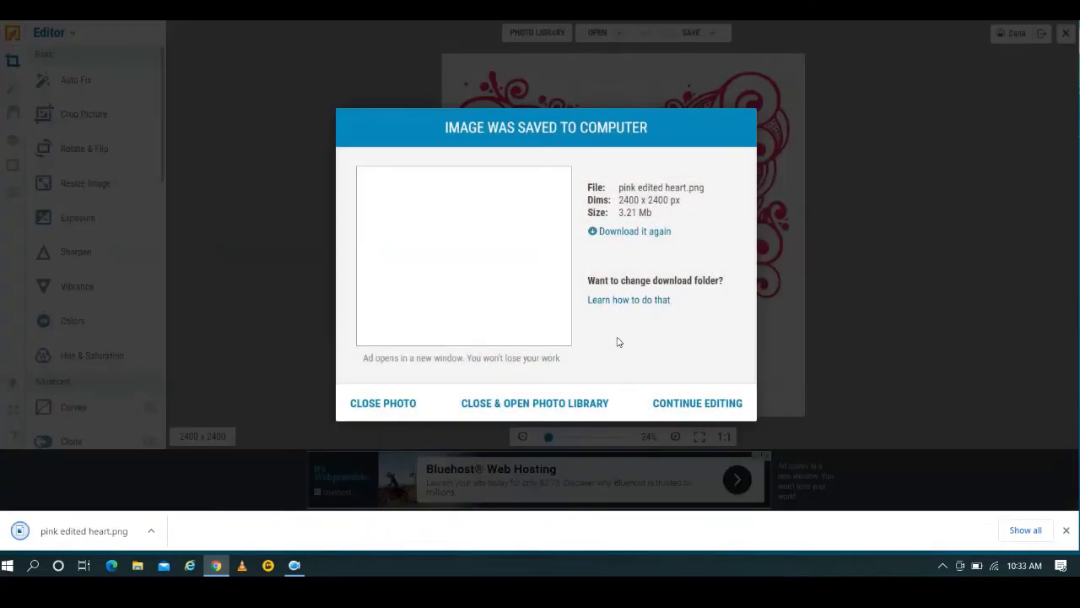
# - Open the downloaded PNG to check it, then close the viewer and the photo
pyautogui.click(110, 529)
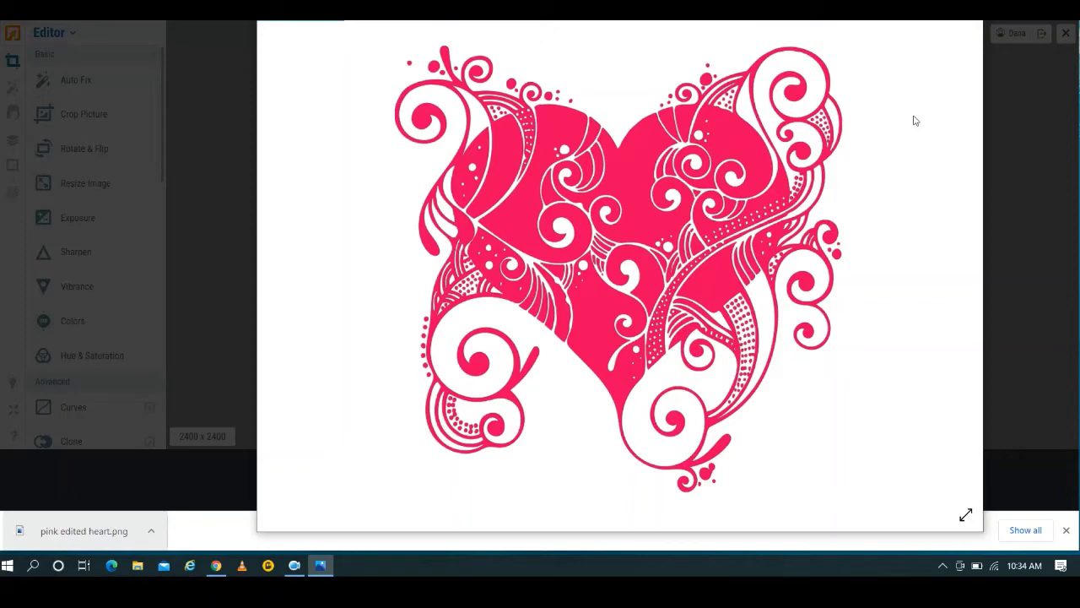
pyautogui.hotkey('alt', 'F4')
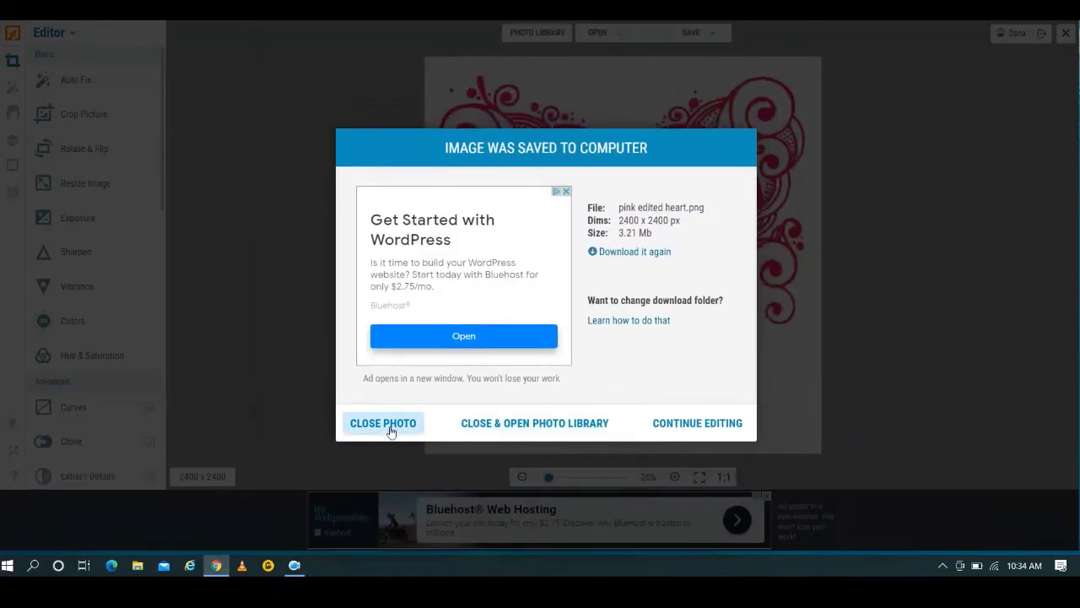
pyautogui.click(391, 430)
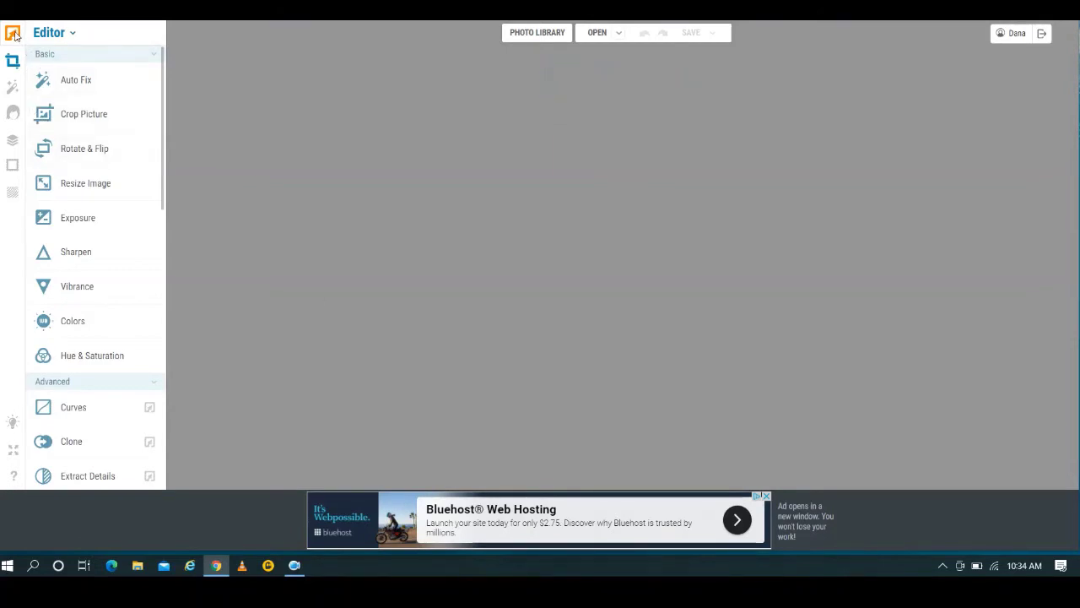
# - Close the 'Open a photo' popup and pick Designer from the workspace menu for a blank 1920 x 1200 canvas
pyautogui.click(47, 33)
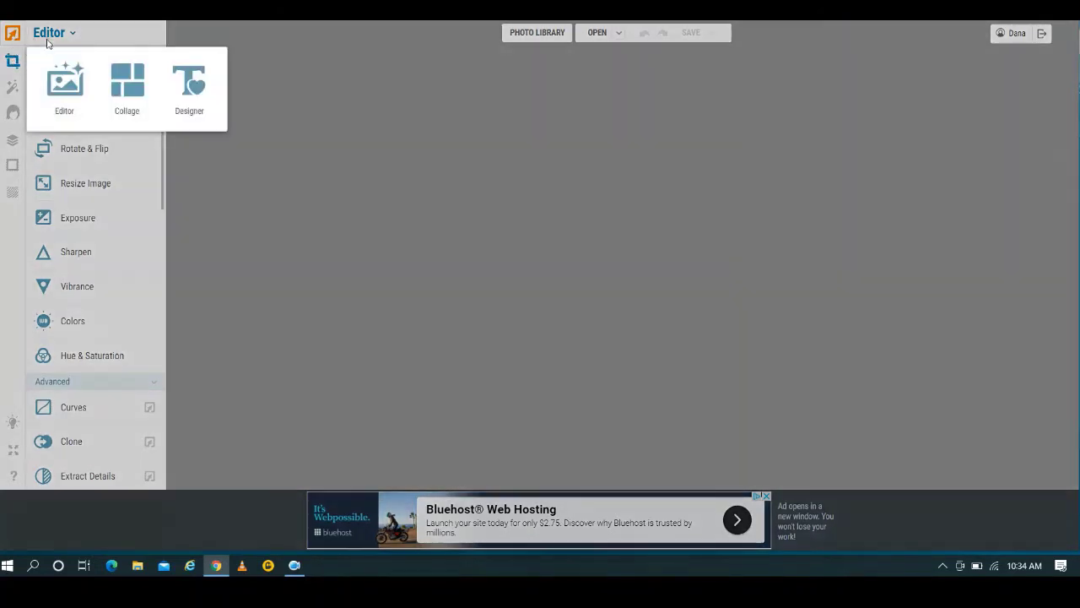
pyautogui.click(297, 159)
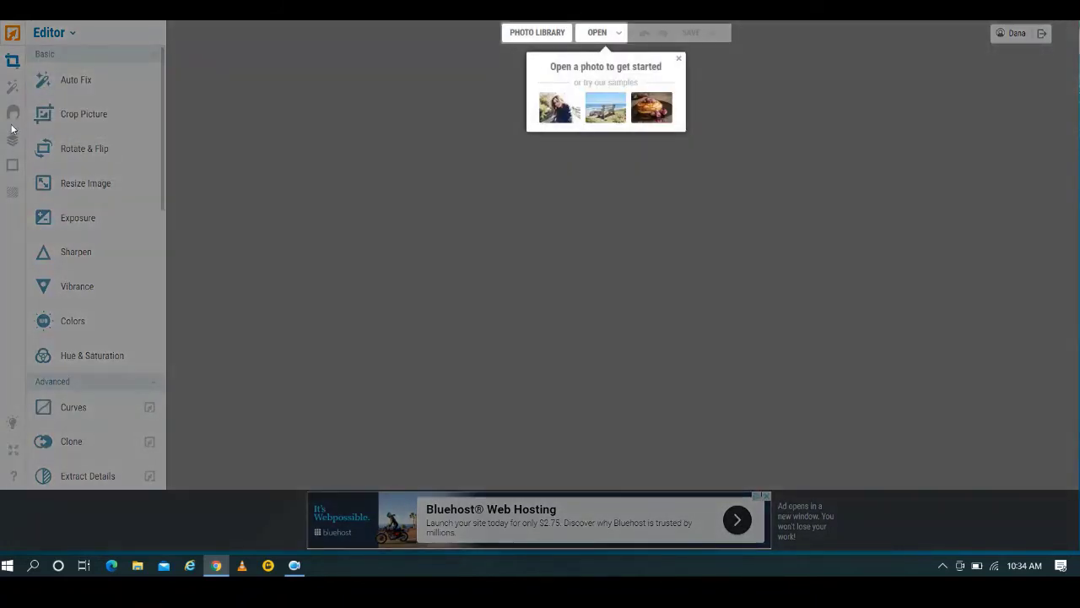
pyautogui.click(678, 59)
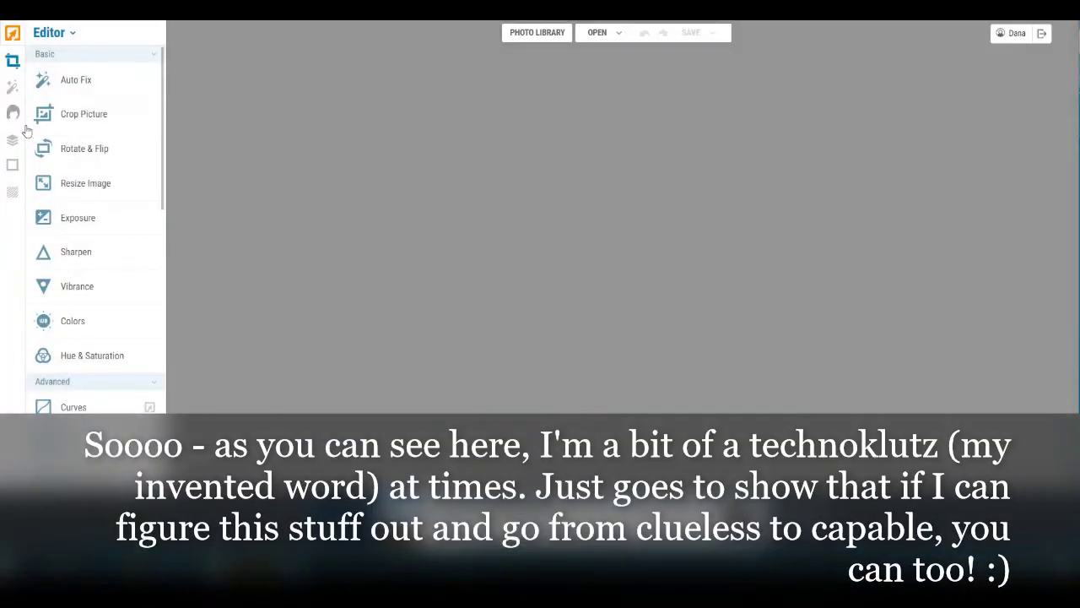
pyautogui.click(15, 112)
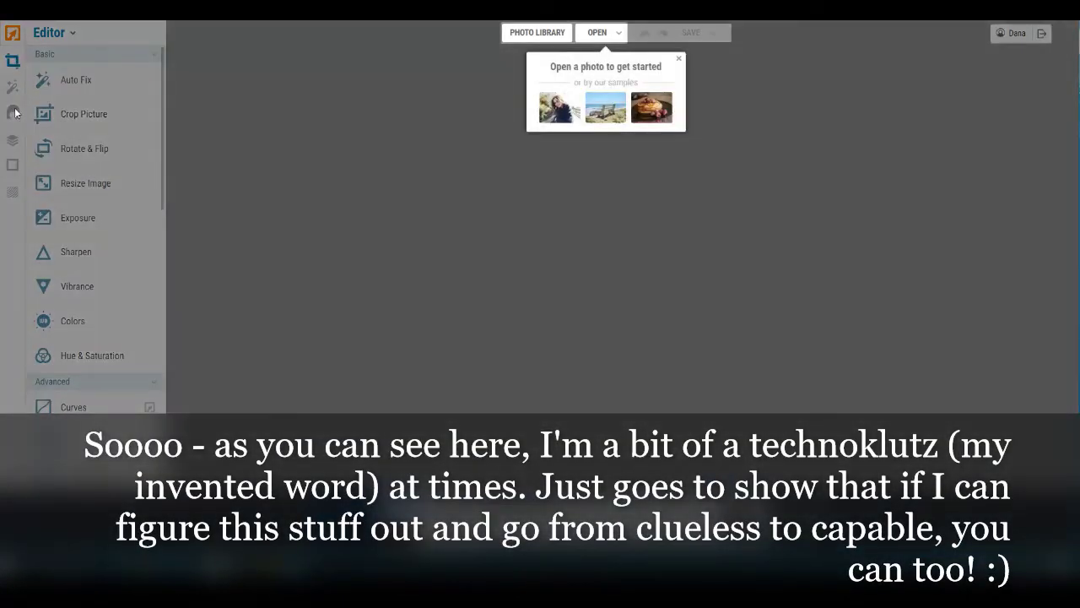
pyautogui.click(678, 58)
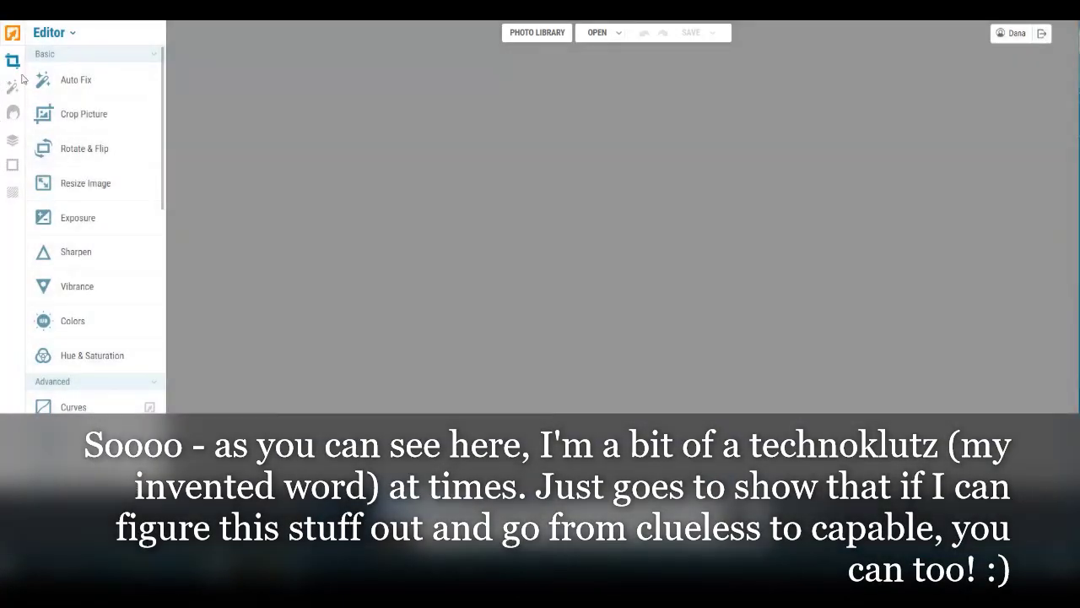
pyautogui.click(51, 32)
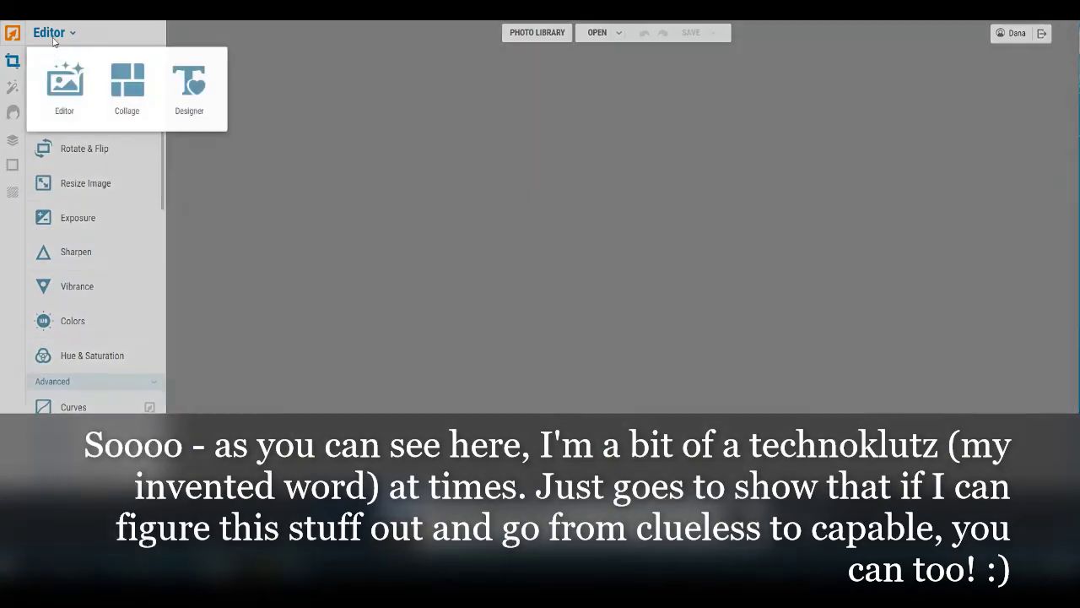
pyautogui.click(189, 84)
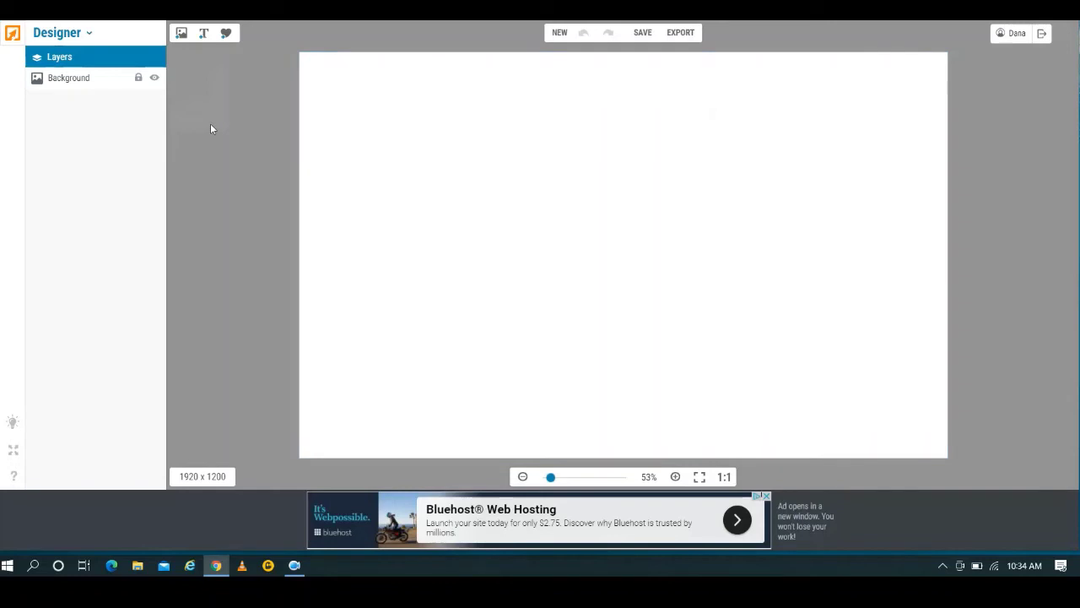
# - Drag the star scatter image onto the canvas, enlarge it and shift it down-right
pyautogui.click(180, 33)
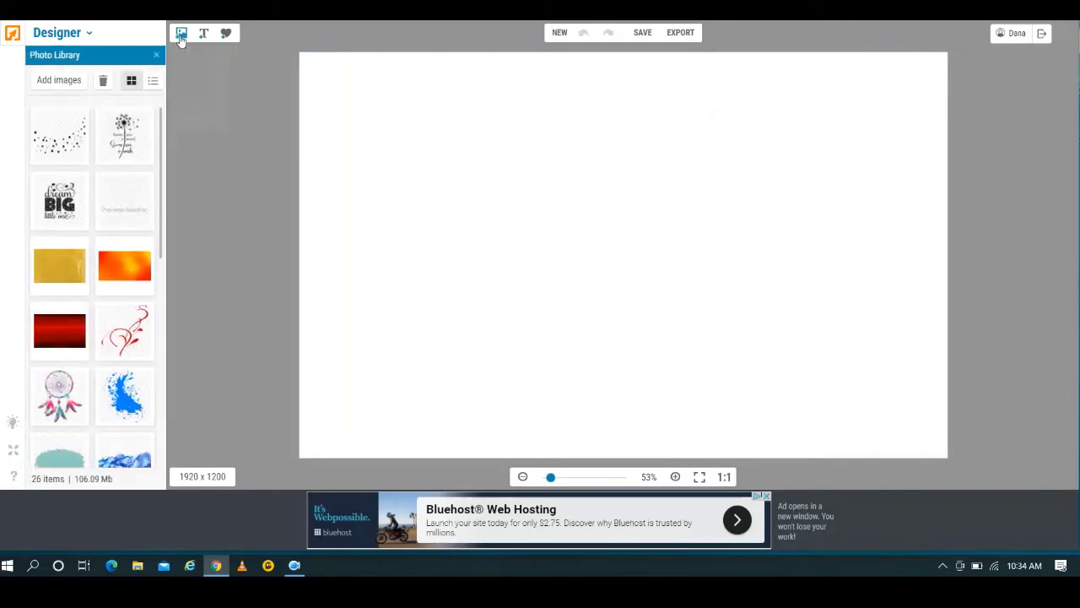
pyautogui.moveTo(57, 145); pyautogui.dragTo(680, 264)
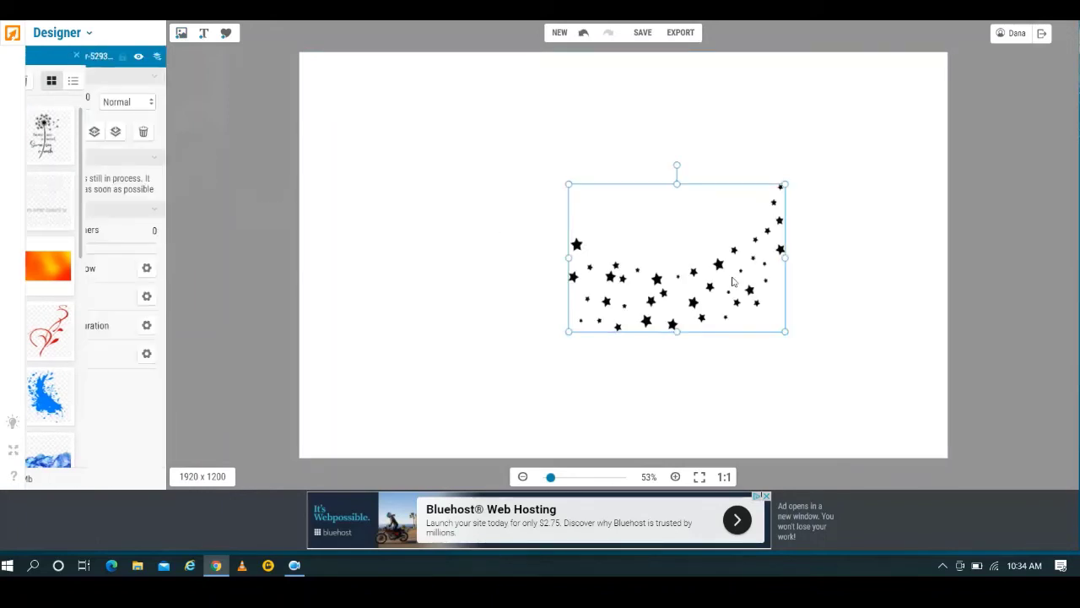
pyautogui.moveTo(784, 332); pyautogui.dragTo(858, 381)
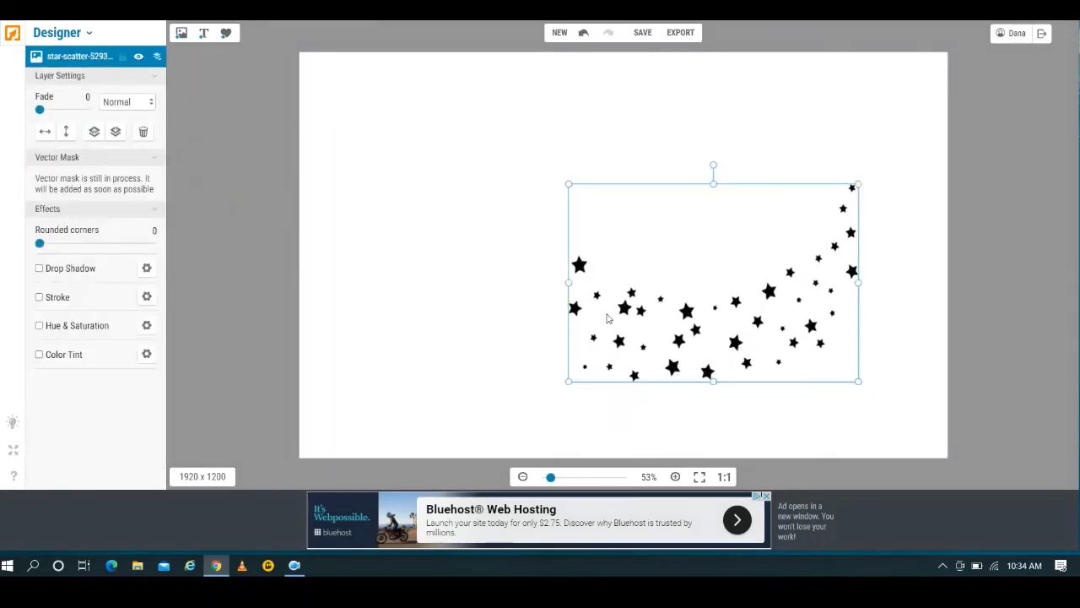
pyautogui.moveTo(659, 300); pyautogui.dragTo(685, 326)
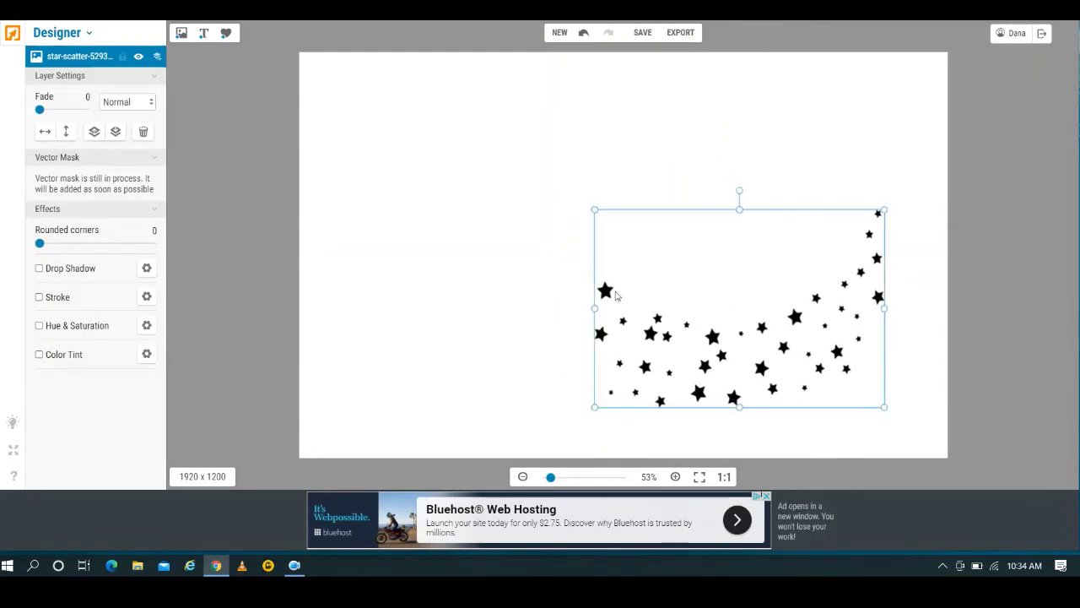
# - Enable a gold Color Tint on the stars with Lighten blending, then deselect them
pyautogui.click(146, 355)
pyautogui.click(264, 132)
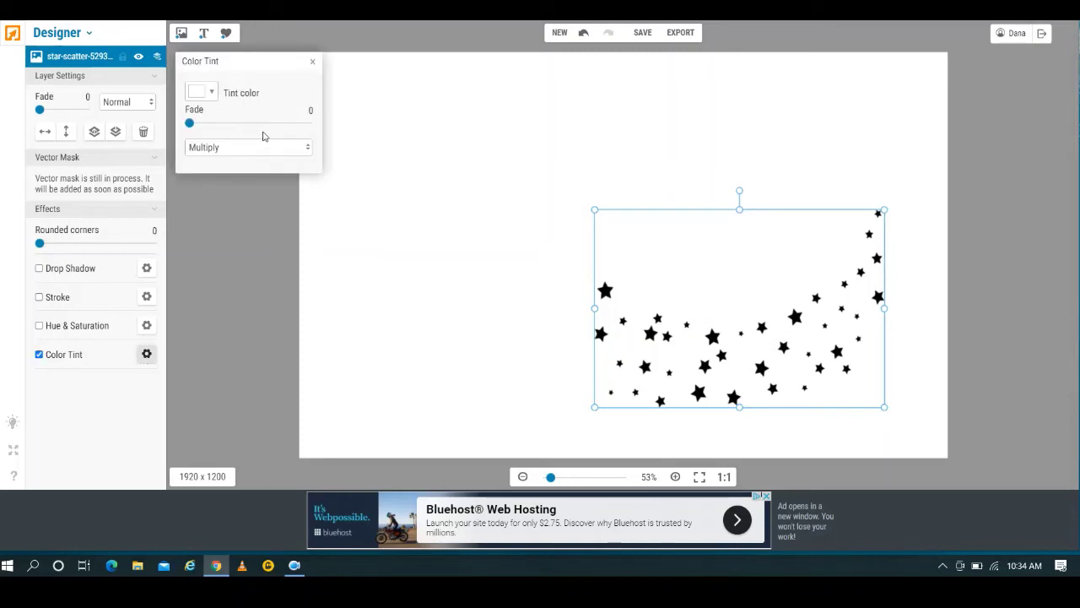
pyautogui.click(207, 98)
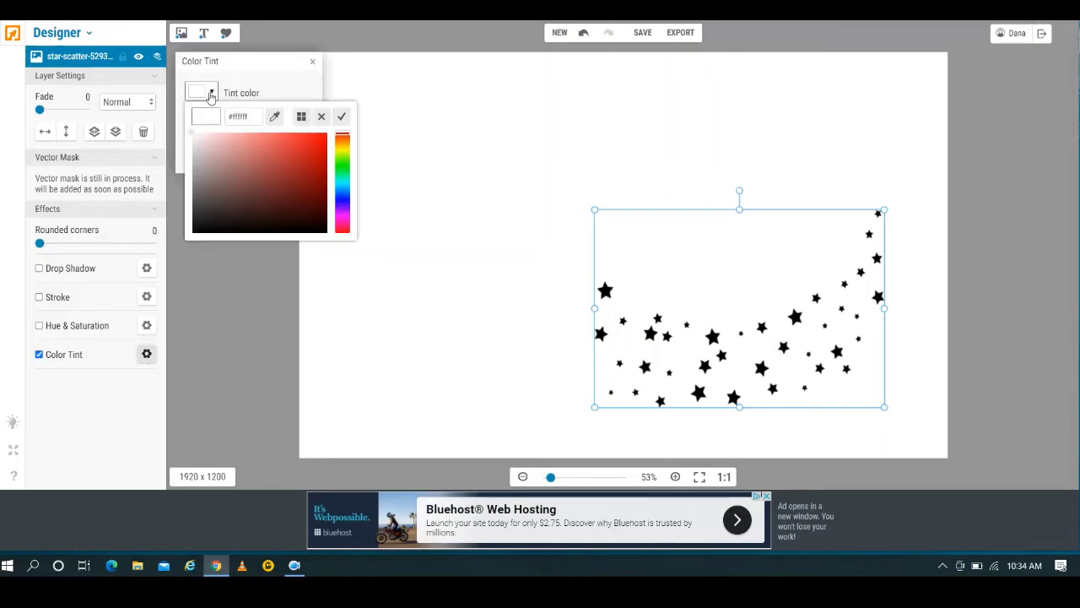
pyautogui.click(343, 146)
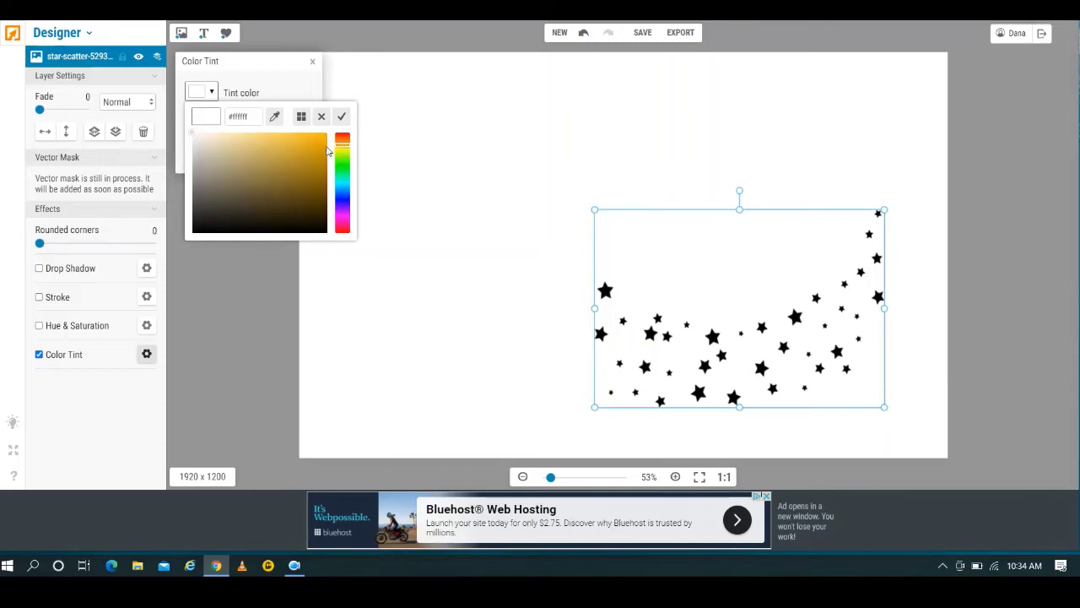
pyautogui.click(324, 141)
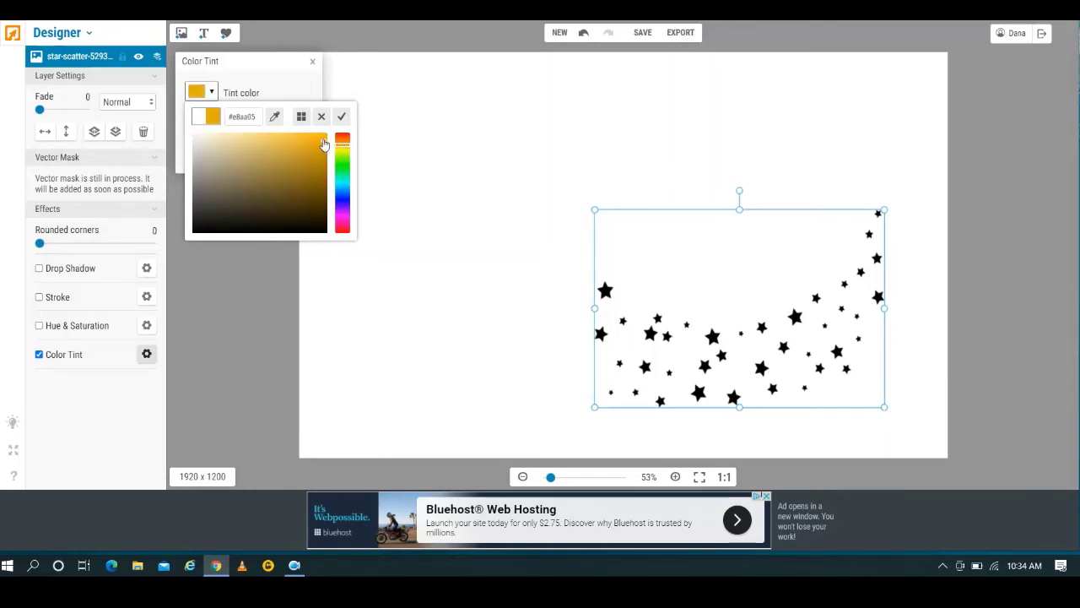
pyautogui.click(322, 138)
pyautogui.click(342, 117)
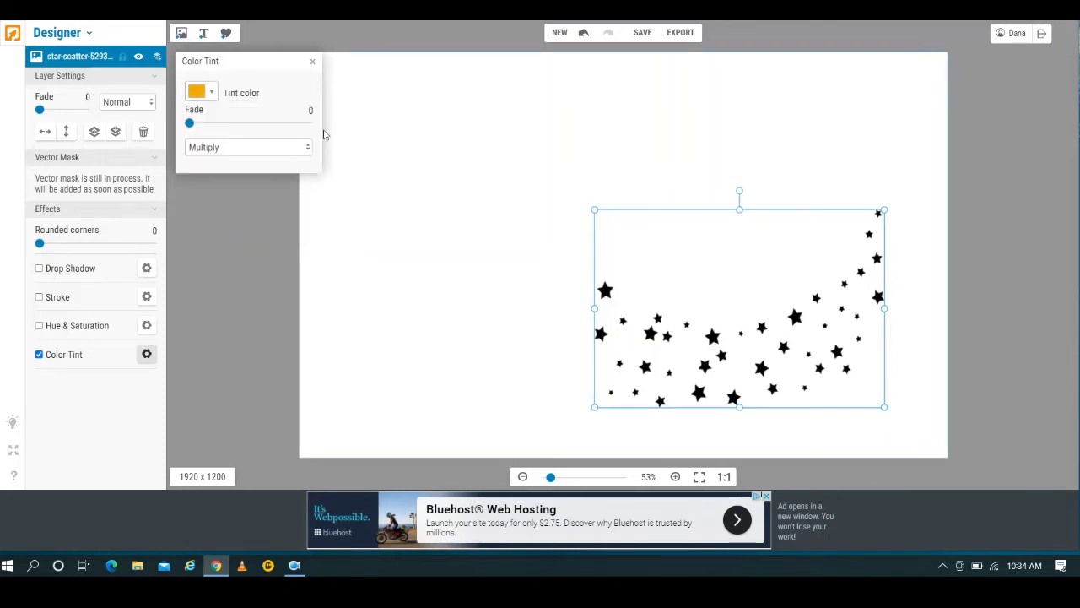
pyautogui.click(274, 147)
pyautogui.click(271, 211)
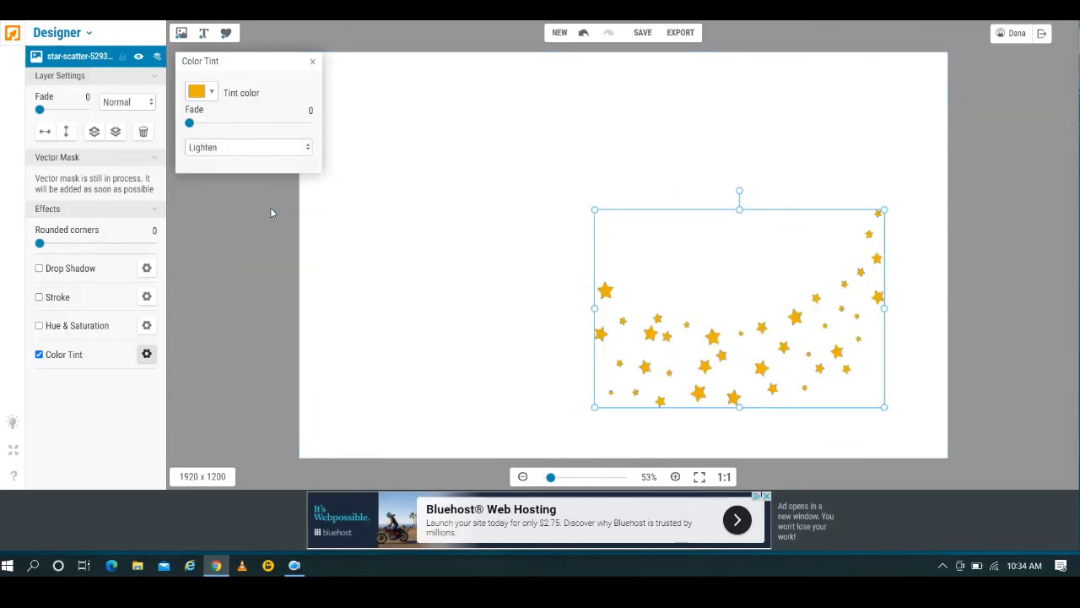
pyautogui.click(523, 280)
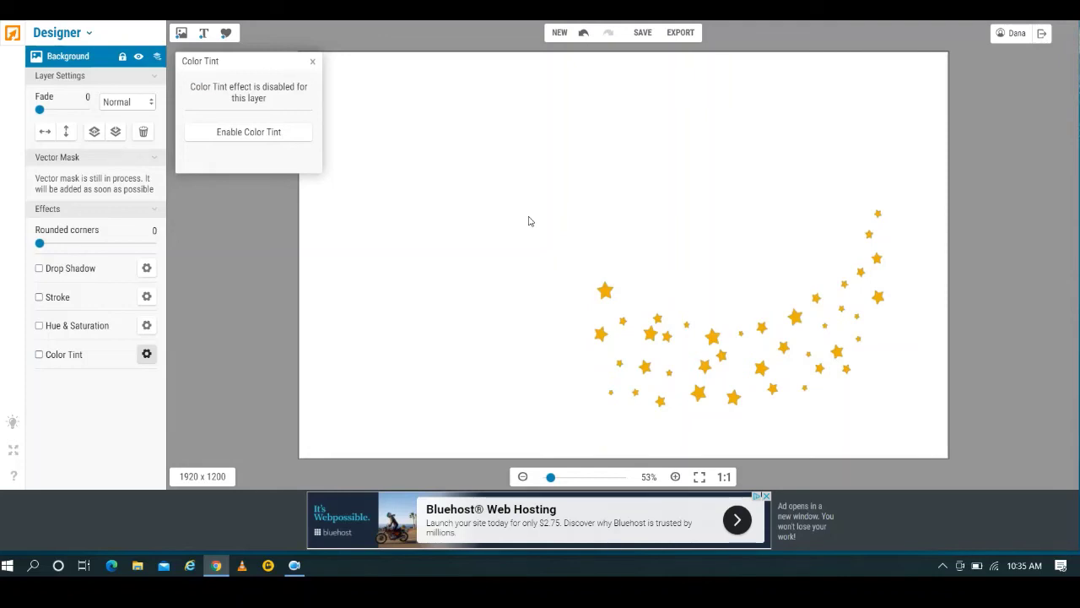
# - Drag the 'dream BIG little one' graphic from the Photo Library onto the canvas left of the stars
pyautogui.click(314, 63)
pyautogui.click(181, 33)
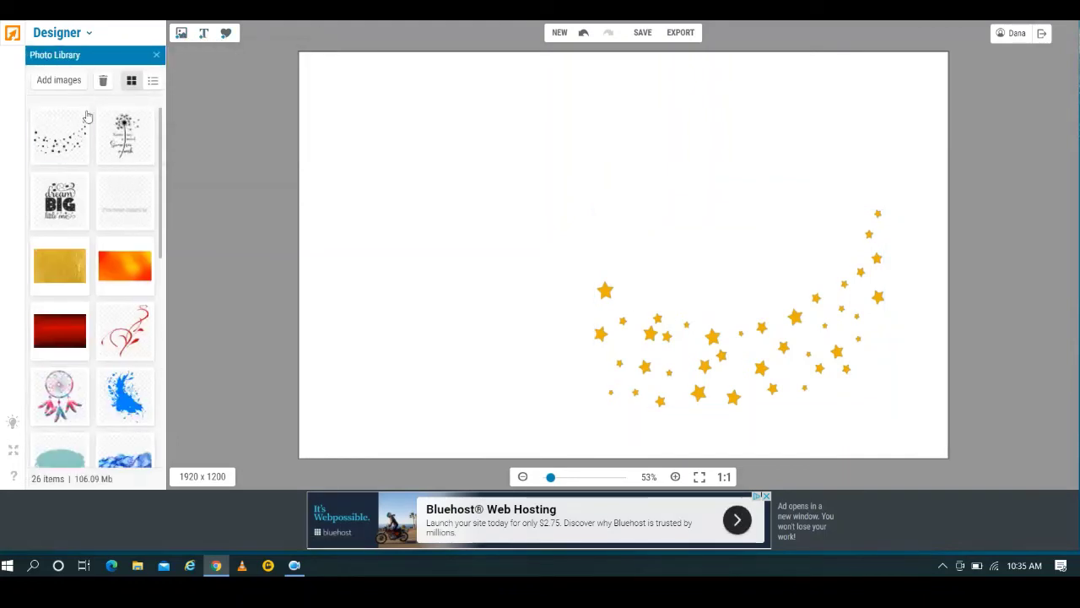
pyautogui.moveTo(59, 200); pyautogui.dragTo(466, 254)
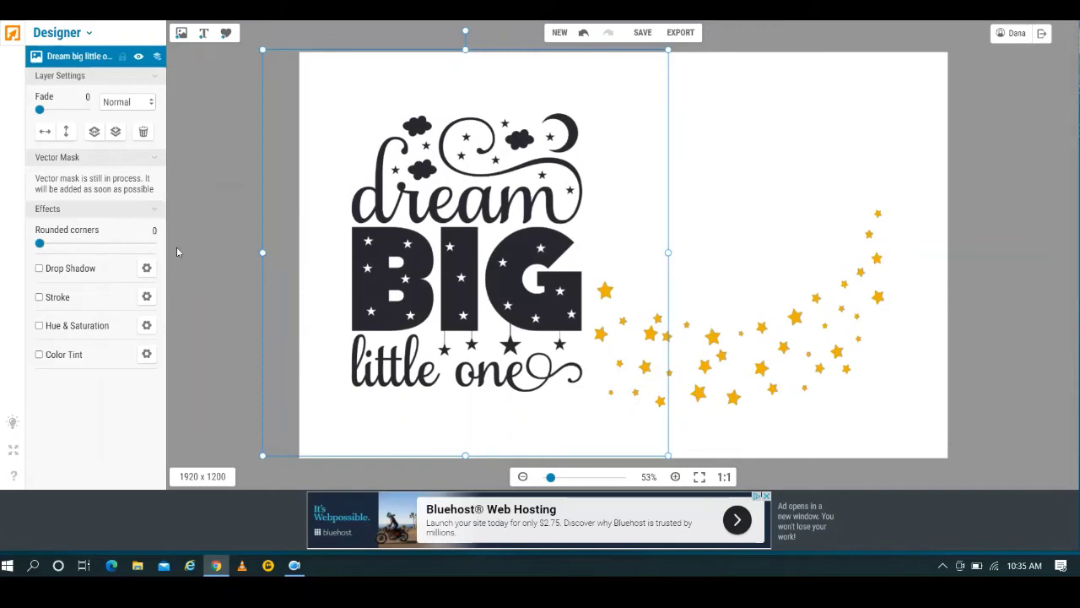
# - Tint the graphic dark red #8d0909 with Lighten blending, then deselect it
pyautogui.click(149, 352)
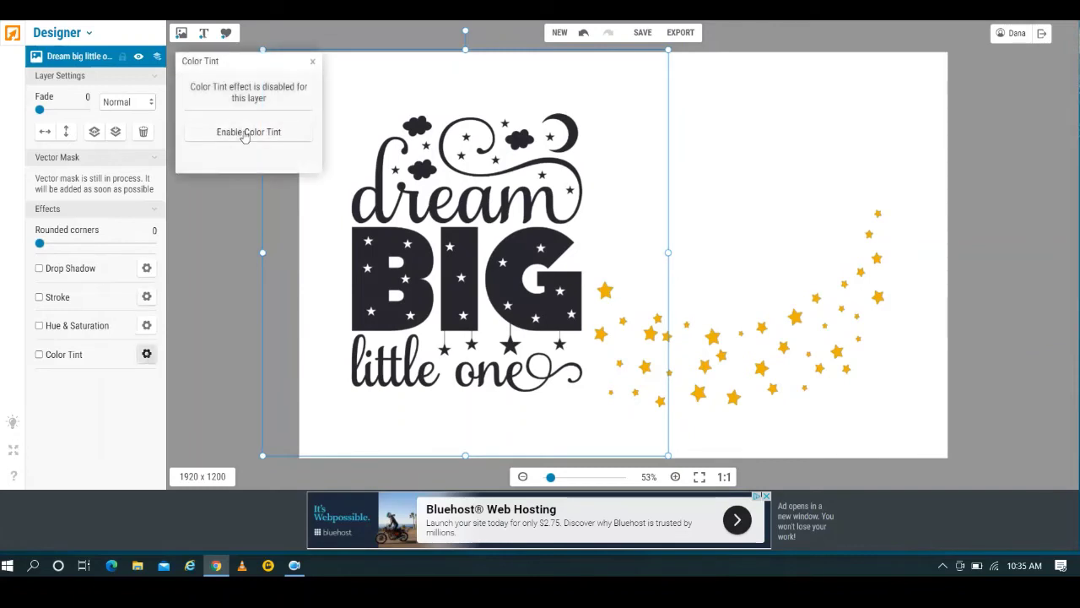
pyautogui.click(244, 132)
pyautogui.click(201, 92)
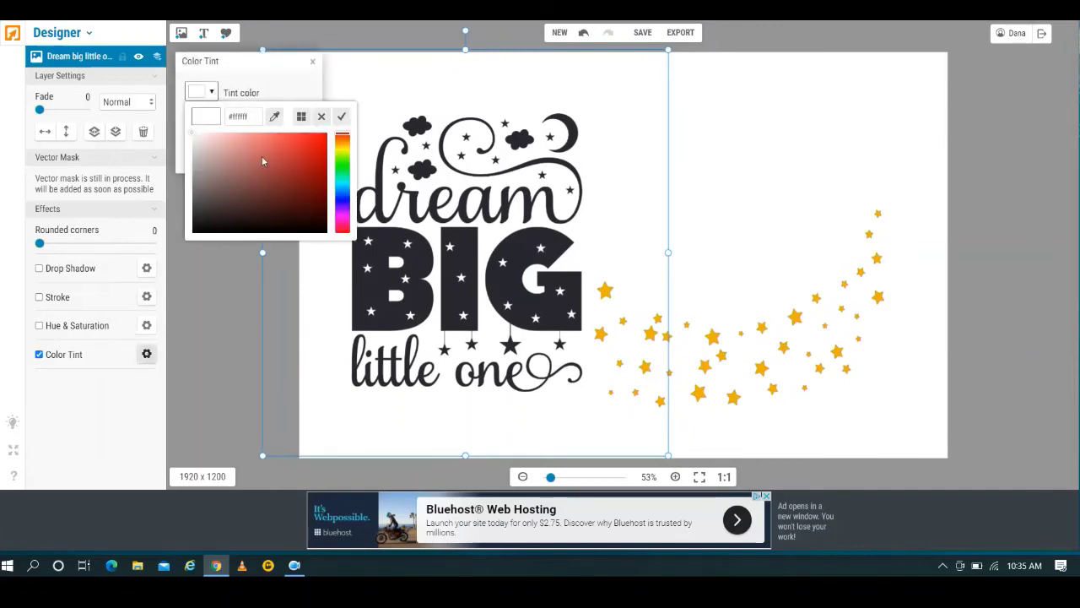
pyautogui.click(318, 179)
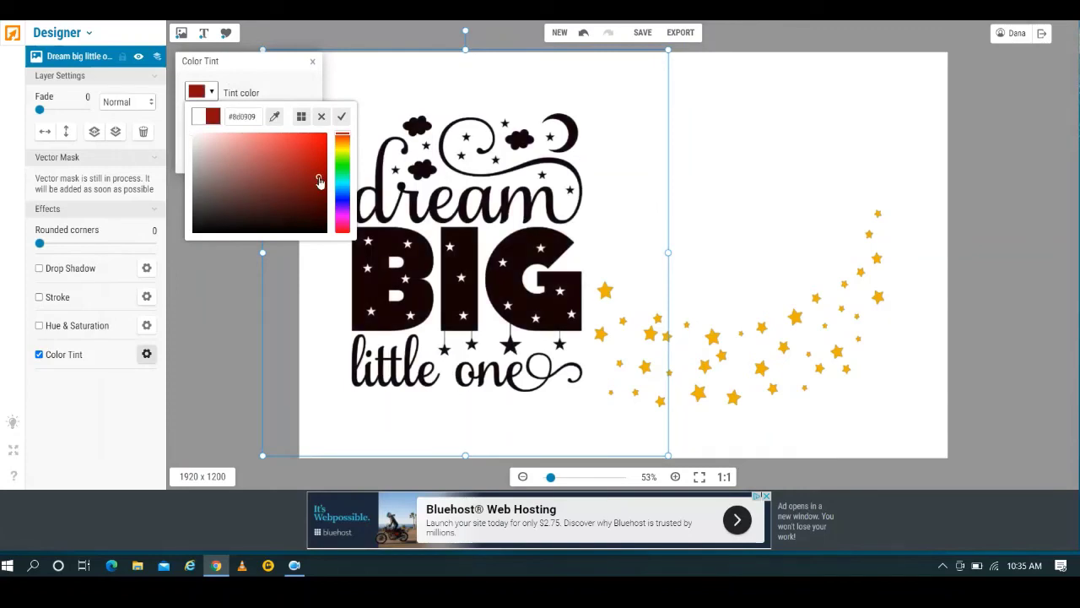
pyautogui.click(342, 115)
pyautogui.click(279, 149)
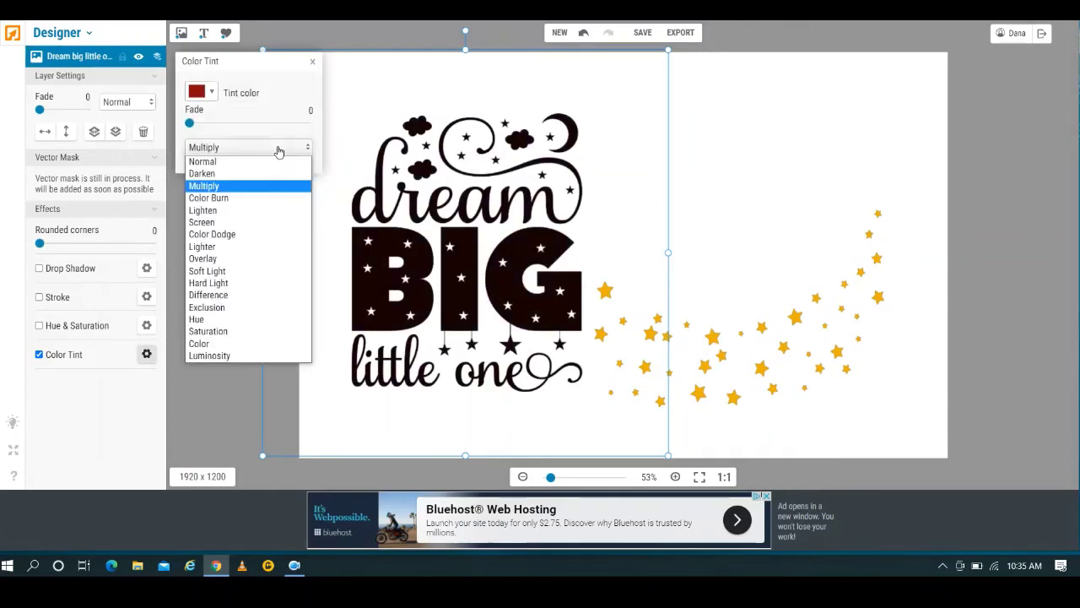
pyautogui.click(241, 210)
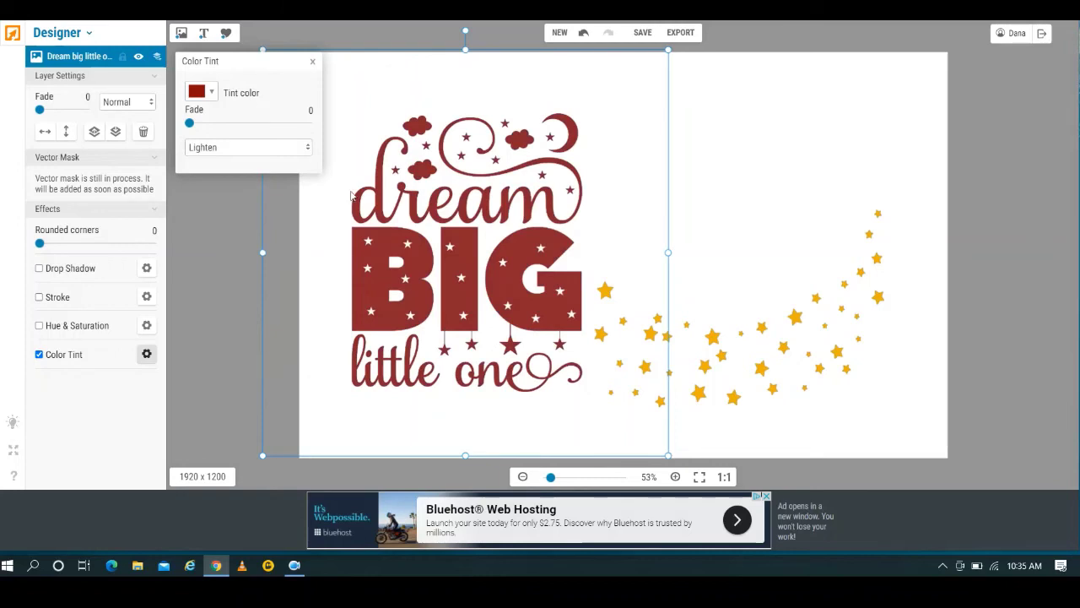
pyautogui.click(745, 166)
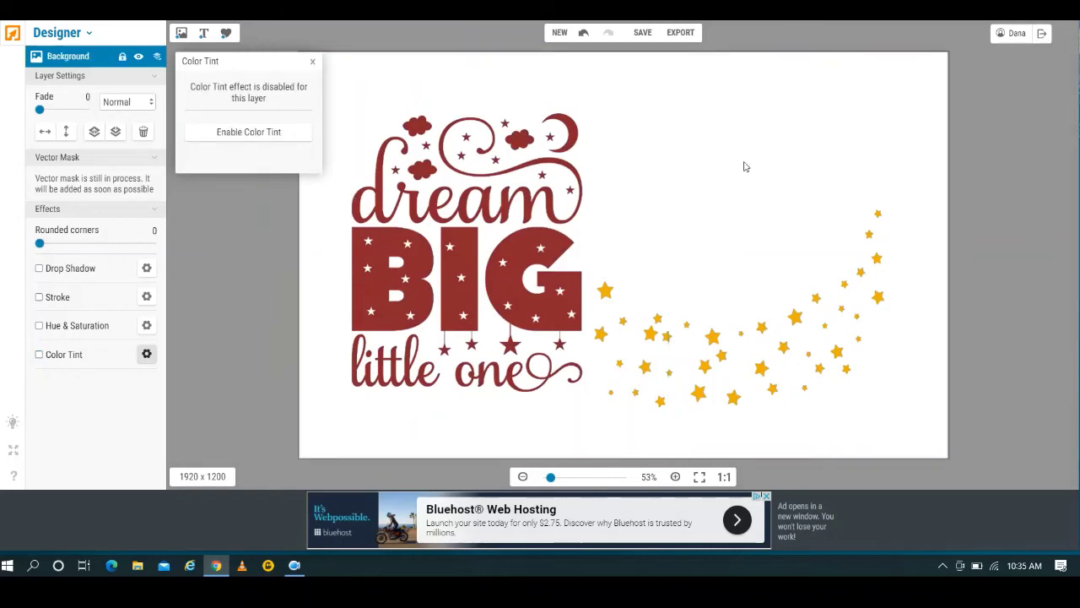